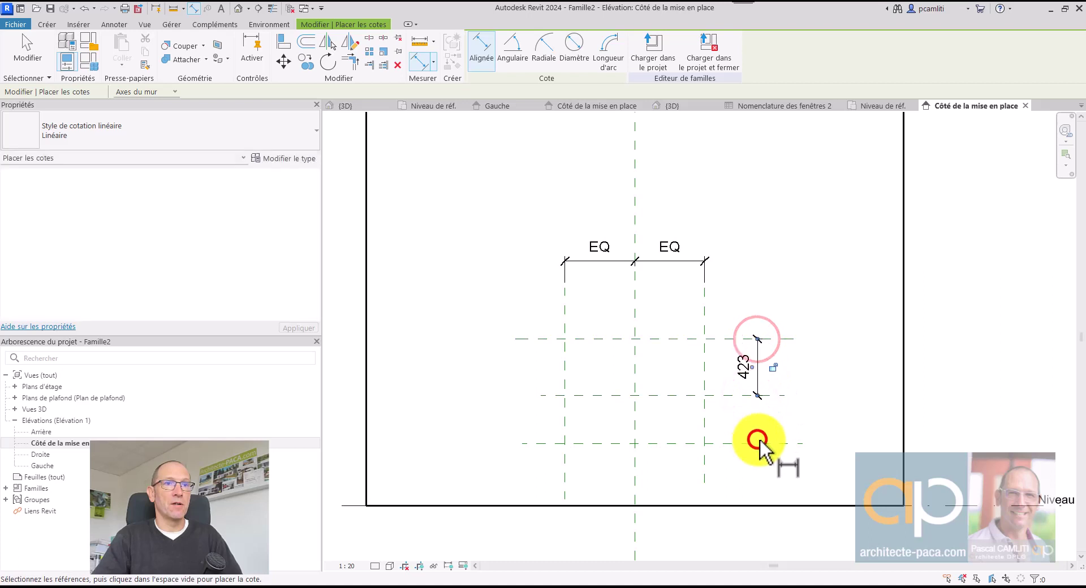
Dimension the three horizontal reference planes in one chain and constrain the spacing on either side of the middle plane as equal.
{"action": "key", "text": "Escape"}
{"action": "left_click", "coordinate": [757, 396]}
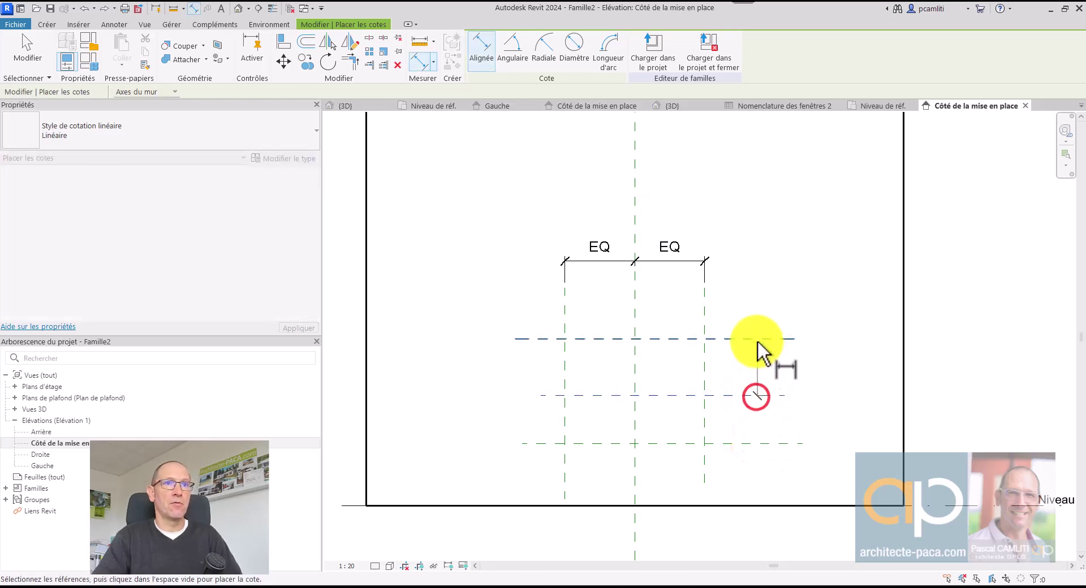
{"action": "left_click", "coordinate": [755, 339]}
{"action": "left_click", "coordinate": [758, 444]}
{"action": "left_click", "coordinate": [818, 389]}
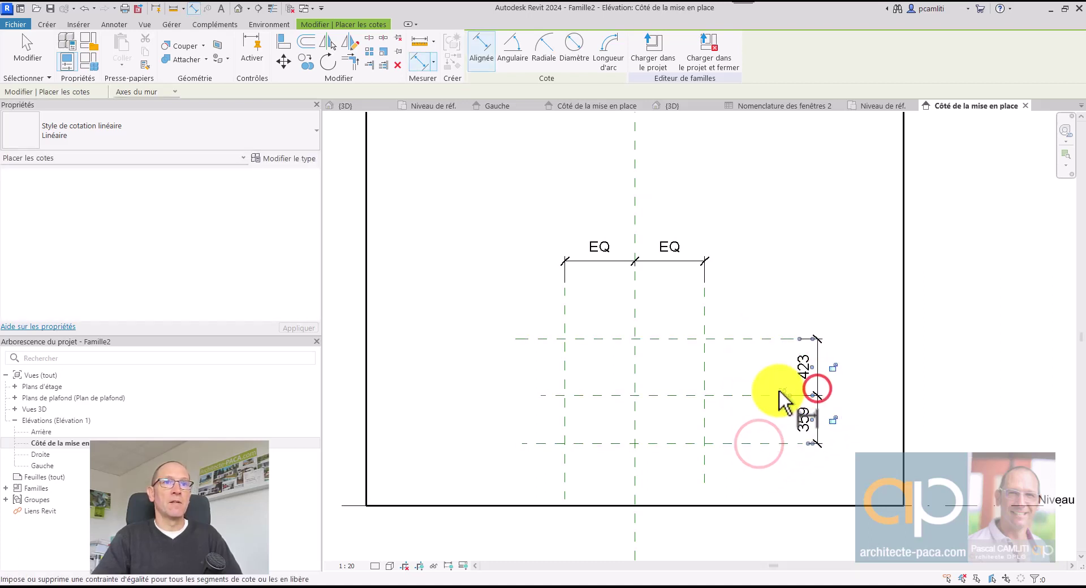
{"action": "left_click", "coordinate": [782, 391]}
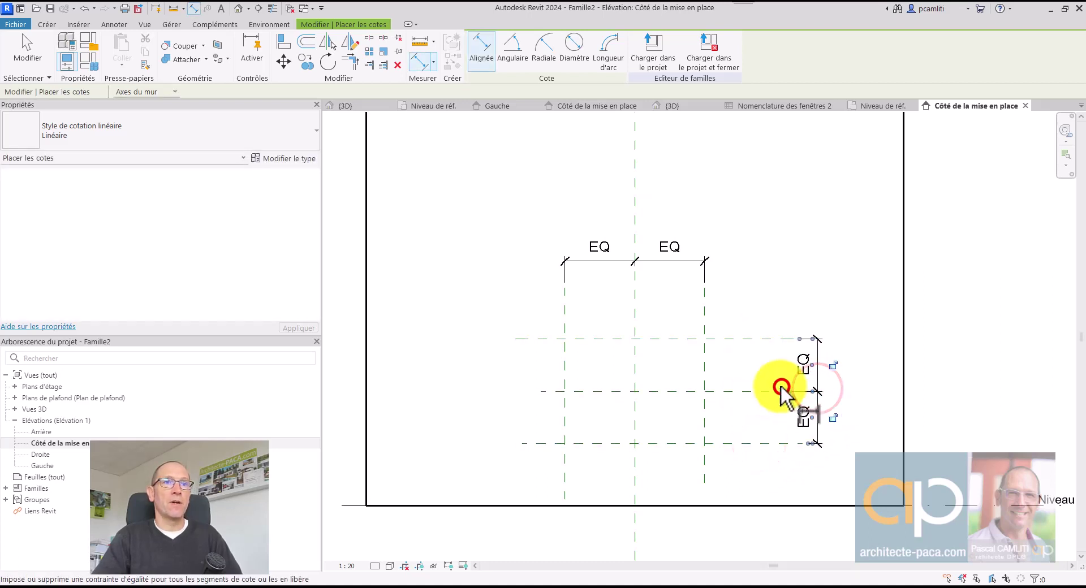
Add an aligned dimension from the wall base at the reference level up to the middle horizontal reference plane.
{"action": "left_click", "coordinate": [421, 66]}
{"action": "left_click", "coordinate": [962, 506]}
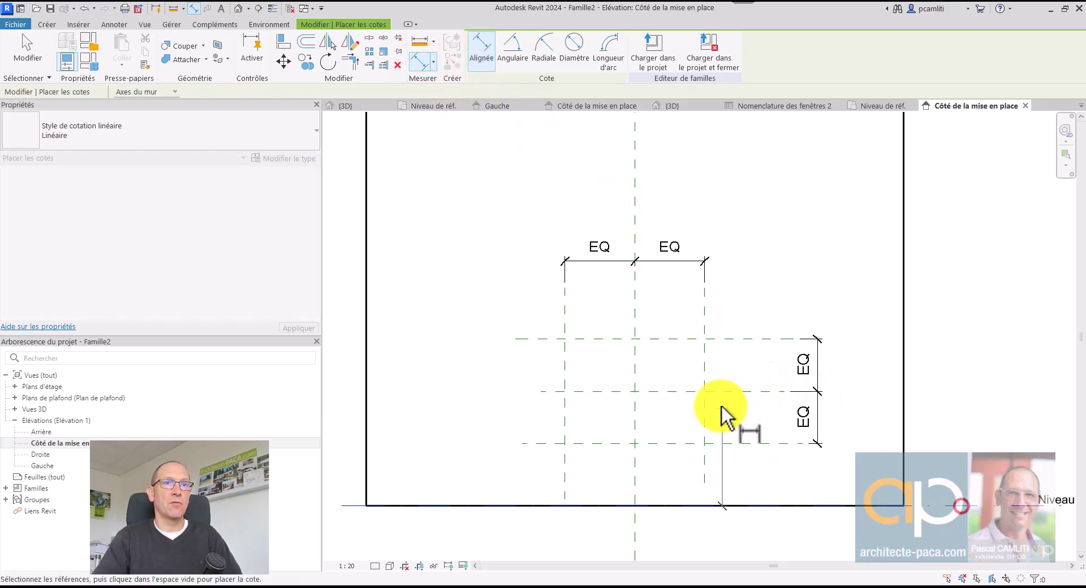
{"action": "left_click", "coordinate": [728, 391]}
{"action": "left_click", "coordinate": [864, 389]}
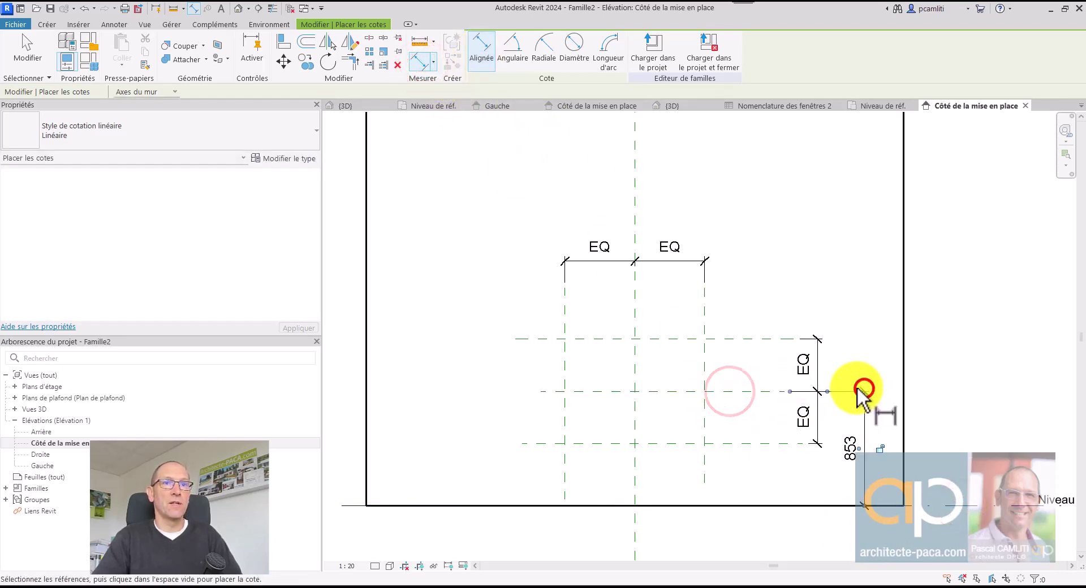
{"action": "key", "text": "Escape"}
Label the dimension from the base to the middle horizontal plane with a new instance family parameter named Hauteur base.
{"action": "left_click", "coordinate": [864, 419]}
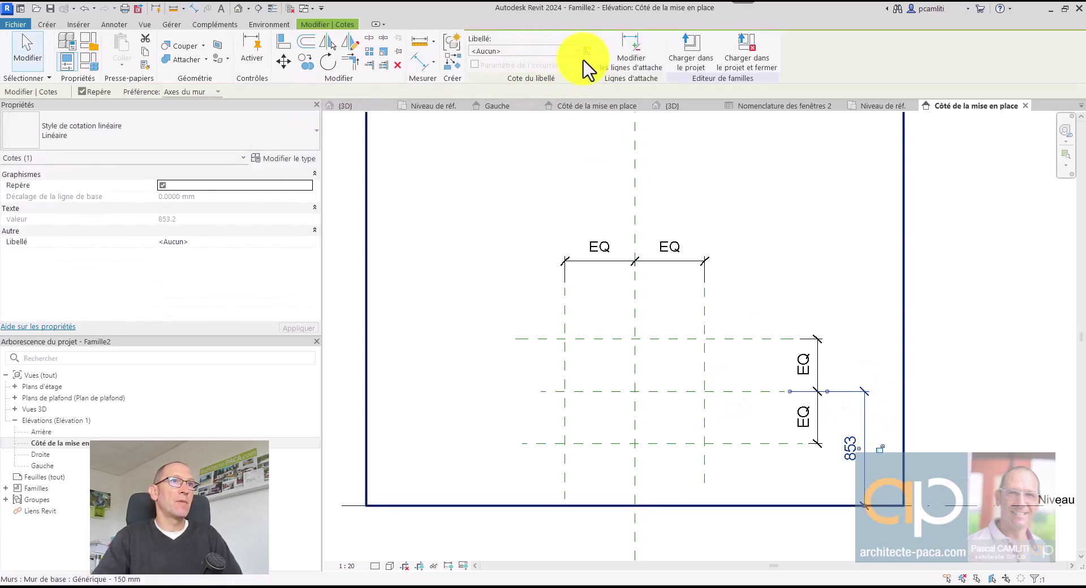
{"action": "left_click", "coordinate": [586, 51]}
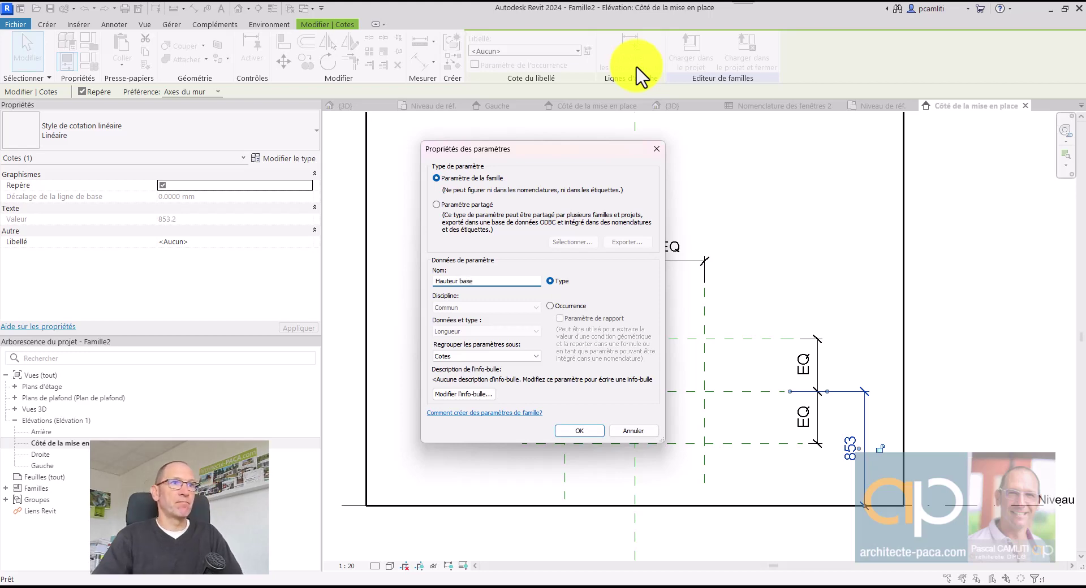
{"action": "left_click", "coordinate": [581, 432]}
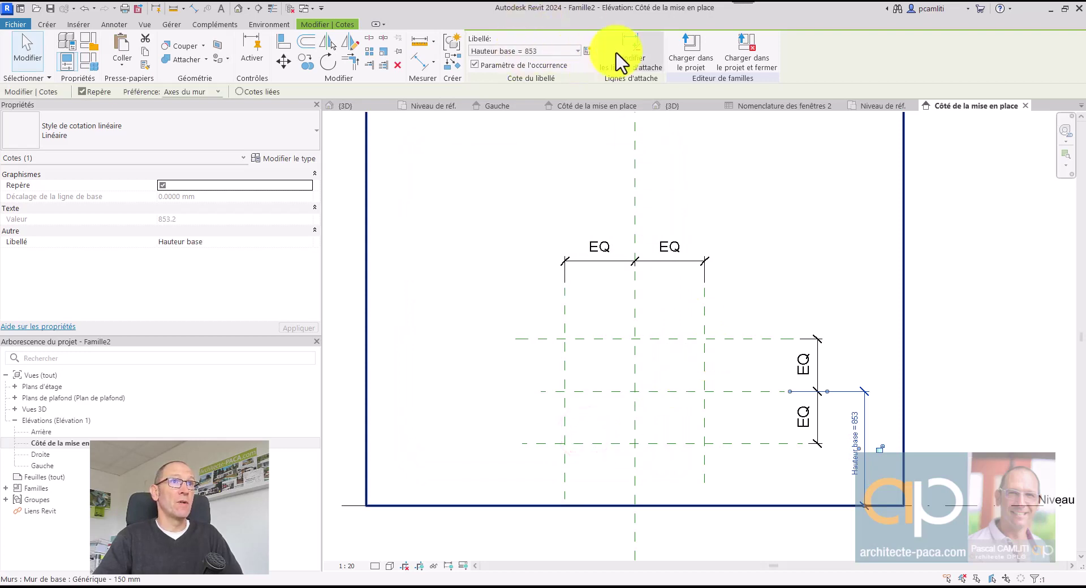
{"action": "left_click", "coordinate": [788, 368]}
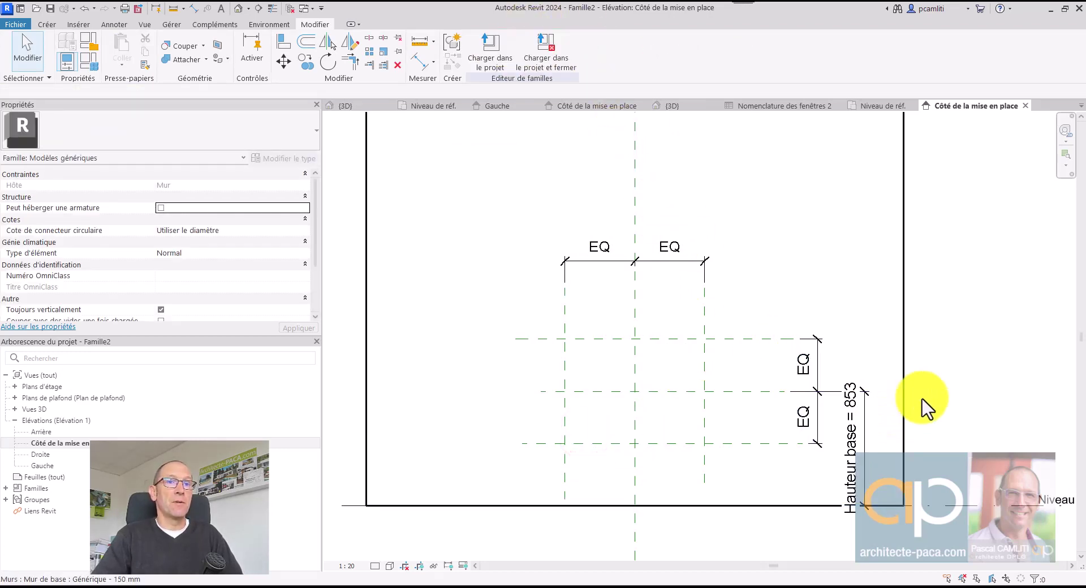
Make the middle horizontal reference plane define the origin, and check the same setting on the vertical centre plane.
{"action": "middle_click_drag", "start_coordinate": [921, 406], "coordinate": [868, 367]}
{"action": "left_click", "coordinate": [685, 367]}
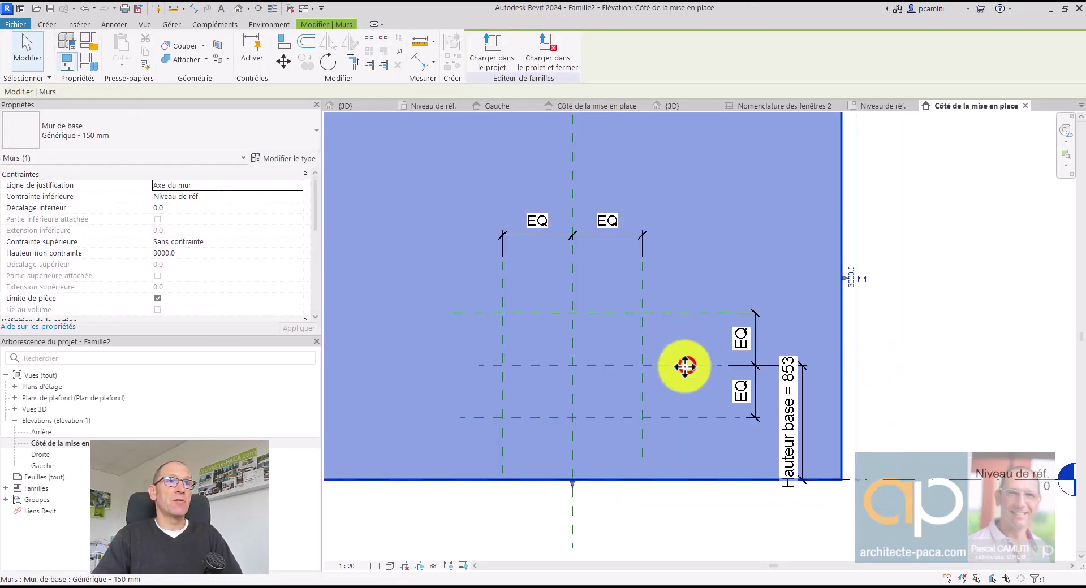
{"action": "left_click", "coordinate": [685, 367]}
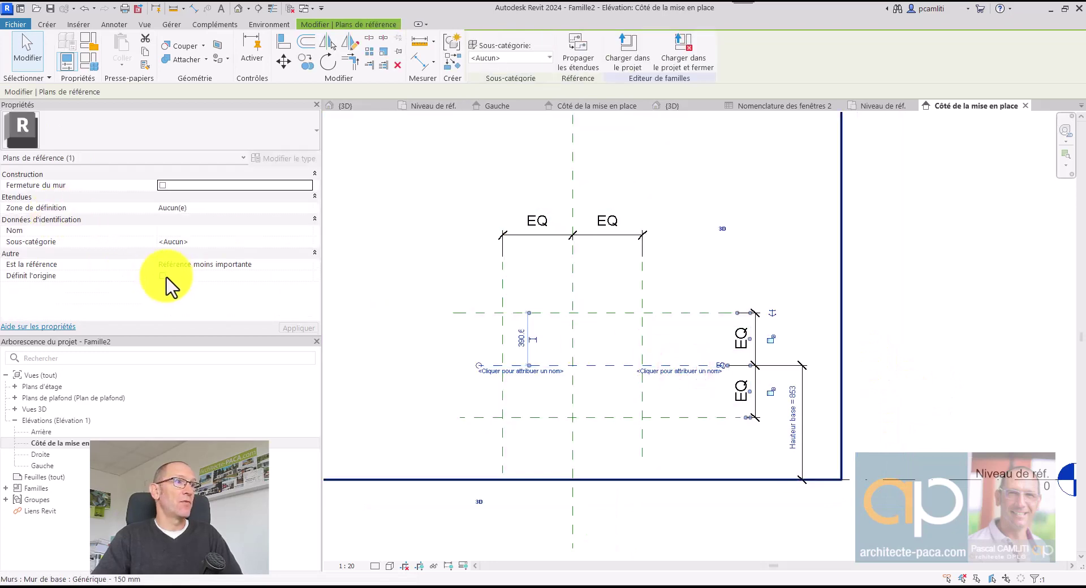
{"action": "left_click", "coordinate": [162, 276]}
{"action": "left_click", "coordinate": [925, 295]}
{"action": "scroll", "coordinate": [707, 335], "scroll_direction": "down", "scroll_amount": 2}
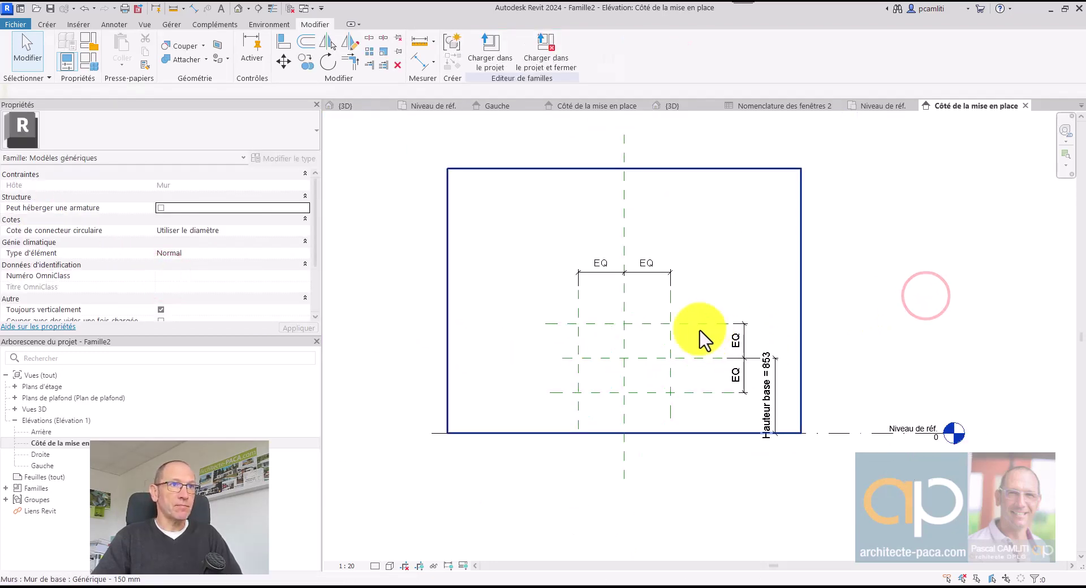
{"action": "left_click", "coordinate": [624, 156]}
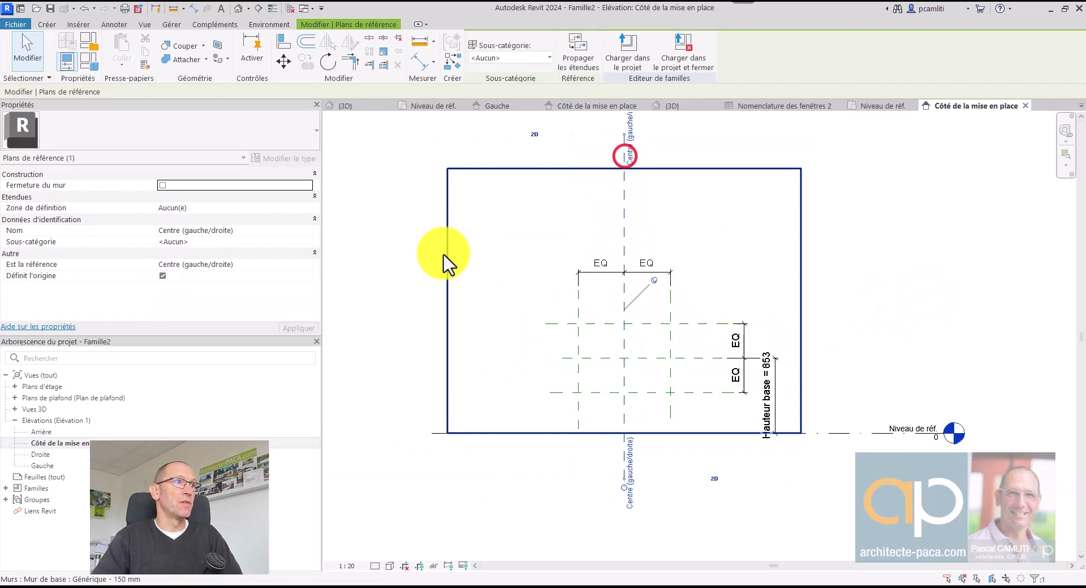
{"action": "left_click", "coordinate": [608, 310]}
{"action": "scroll", "coordinate": [629, 390], "scroll_direction": "up", "scroll_amount": 2}
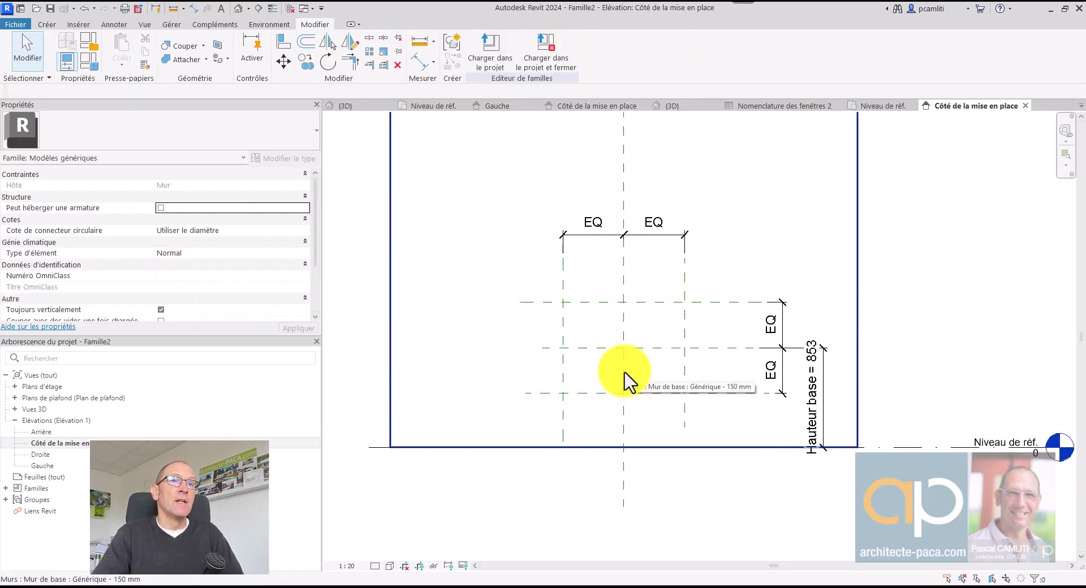
Dimension the overall height between the outer horizontal reference planes and the overall width between the outer vertical ones.
{"action": "left_click", "coordinate": [422, 62]}
{"action": "left_click", "coordinate": [548, 395]}
{"action": "left_click", "coordinate": [537, 303]}
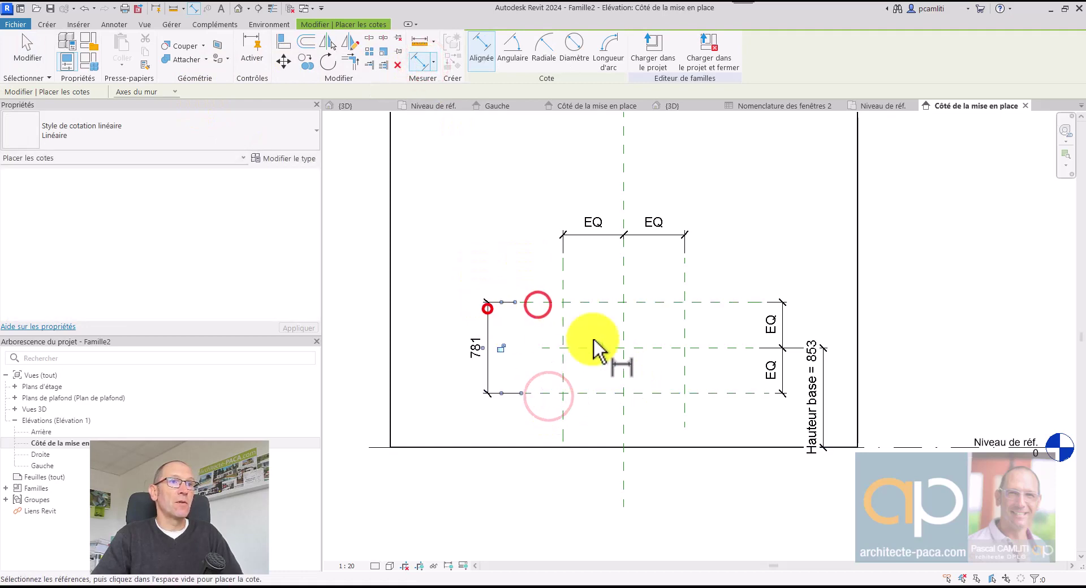
{"action": "left_click", "coordinate": [563, 282]}
{"action": "left_click", "coordinate": [684, 280]}
{"action": "left_click", "coordinate": [698, 186]}
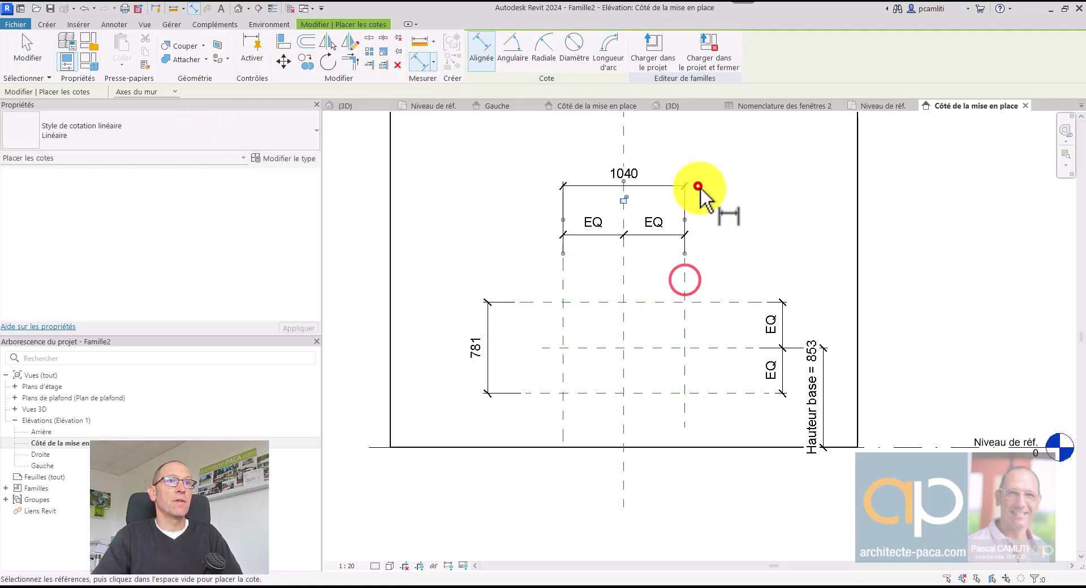
{"action": "key", "text": "Escape"}
Label the overall width dimension with a new instance family parameter named Largeur.
{"action": "left_click", "coordinate": [656, 186]}
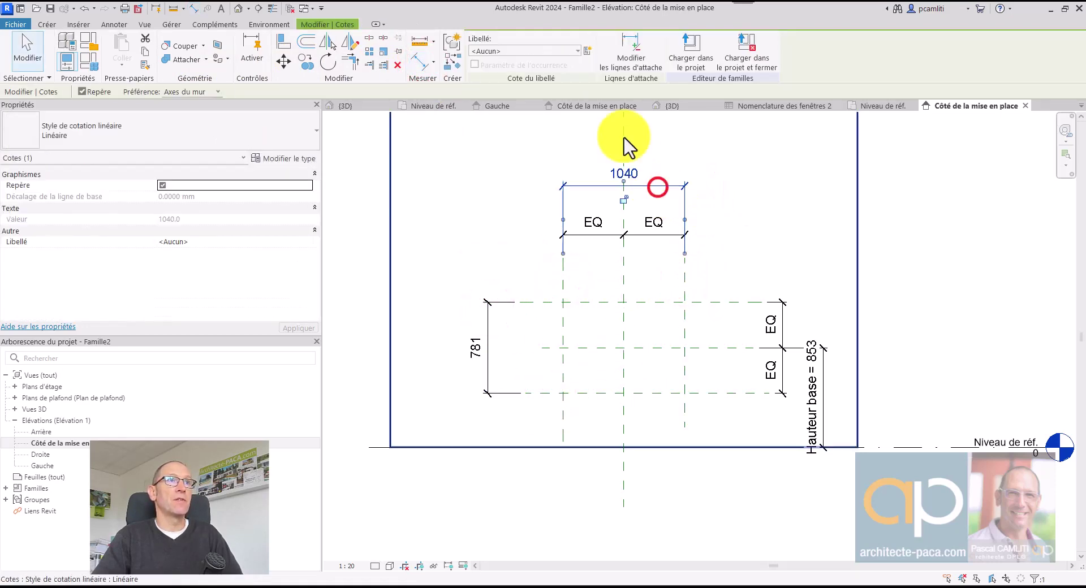
{"action": "left_click", "coordinate": [588, 51]}
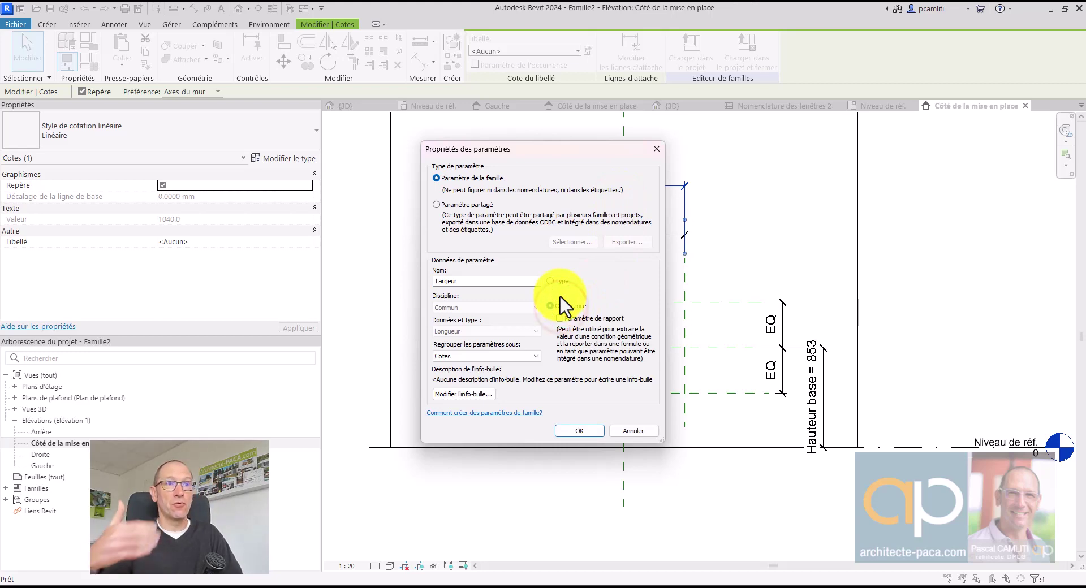
{"action": "left_click", "coordinate": [580, 431]}
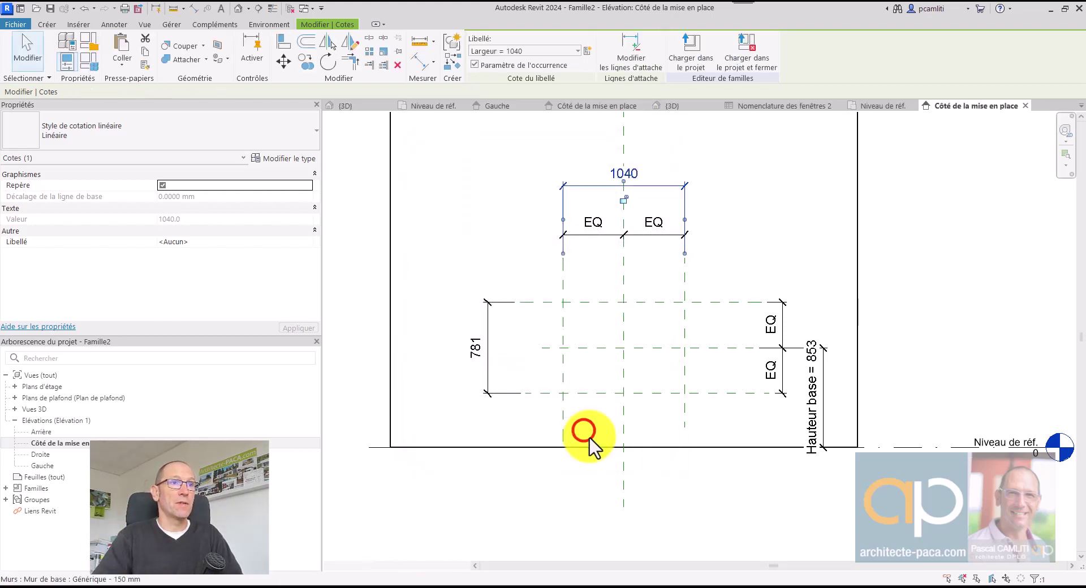
Label the overall height dimension with a new instance family parameter named Hauteur.
{"action": "left_click", "coordinate": [485, 324]}
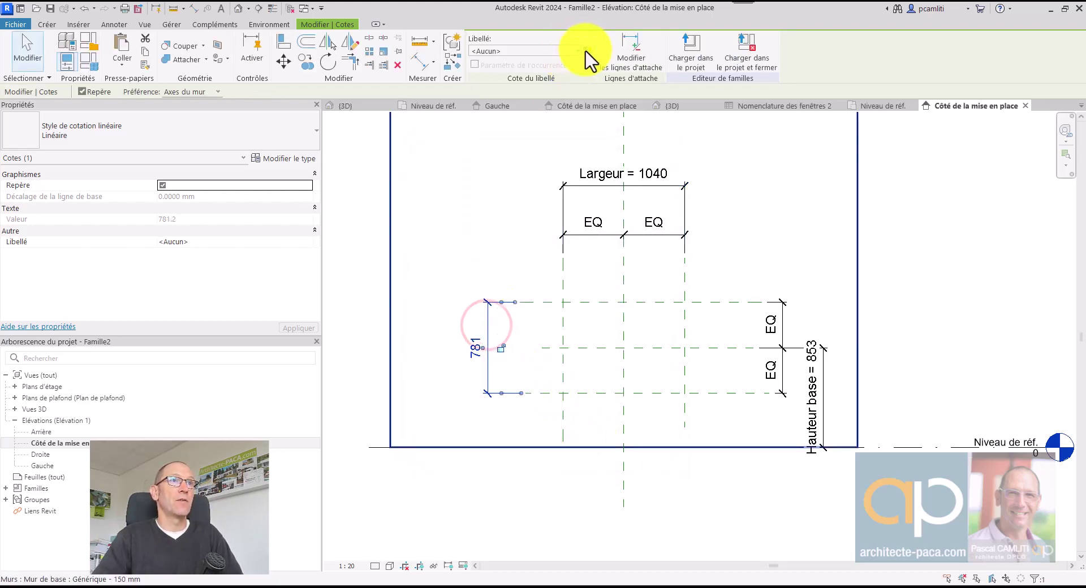
{"action": "left_click", "coordinate": [580, 51]}
{"action": "left_click", "coordinate": [577, 51]}
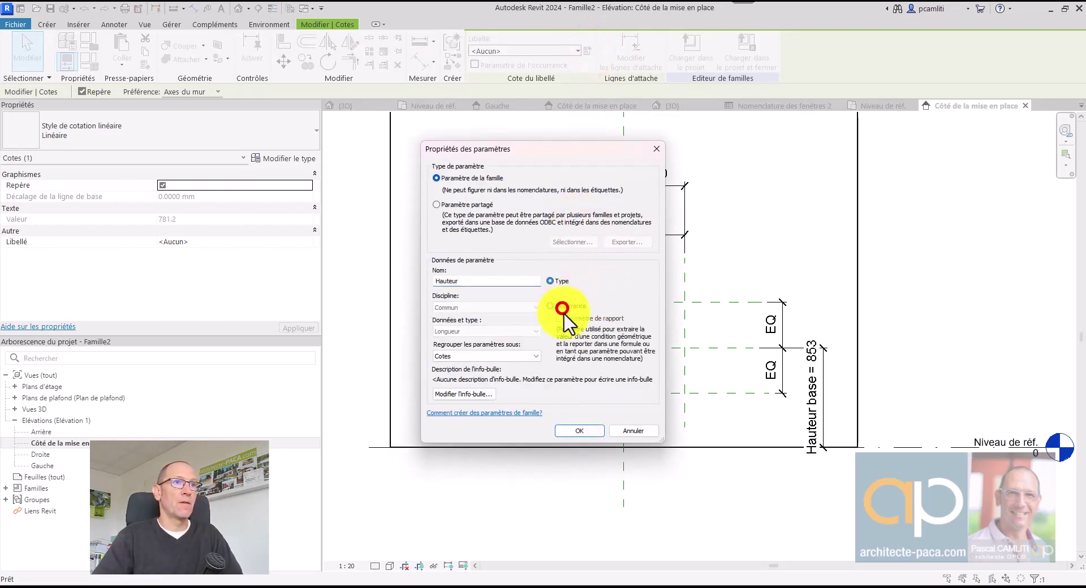
{"action": "left_click", "coordinate": [577, 431]}
{"action": "left_click", "coordinate": [741, 256]}
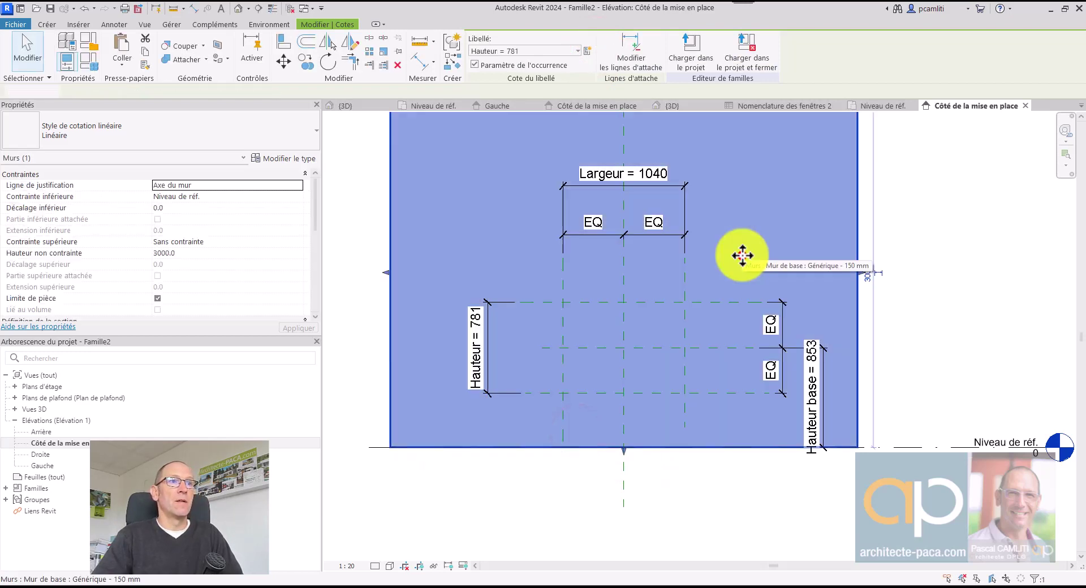
{"action": "left_click", "coordinate": [944, 304]}
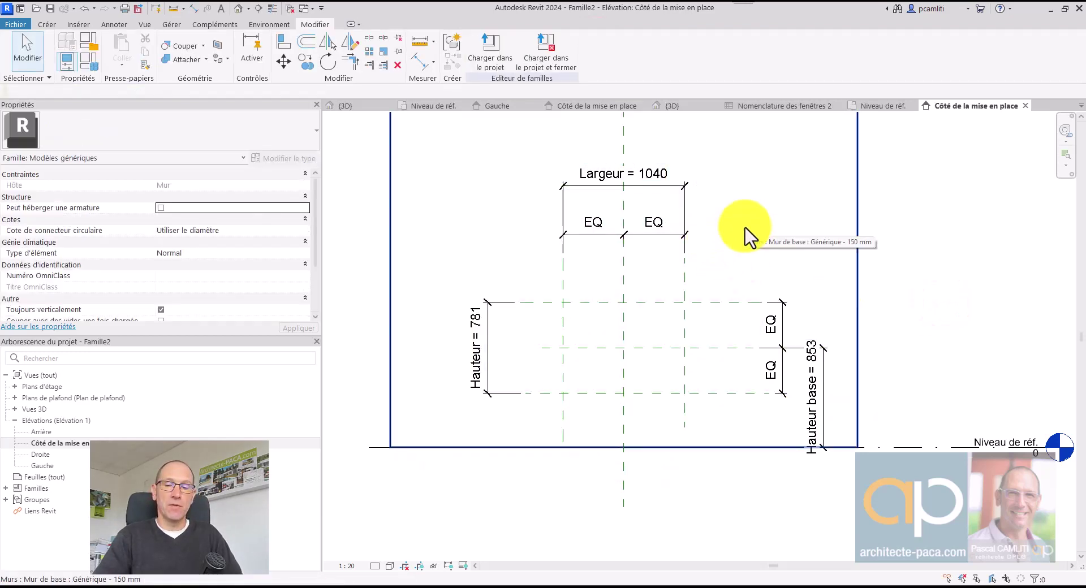
Start a void extrusion and sketch a rectangle between the intersections of the outer horizontal and vertical reference planes.
{"action": "left_click", "coordinate": [51, 26]}
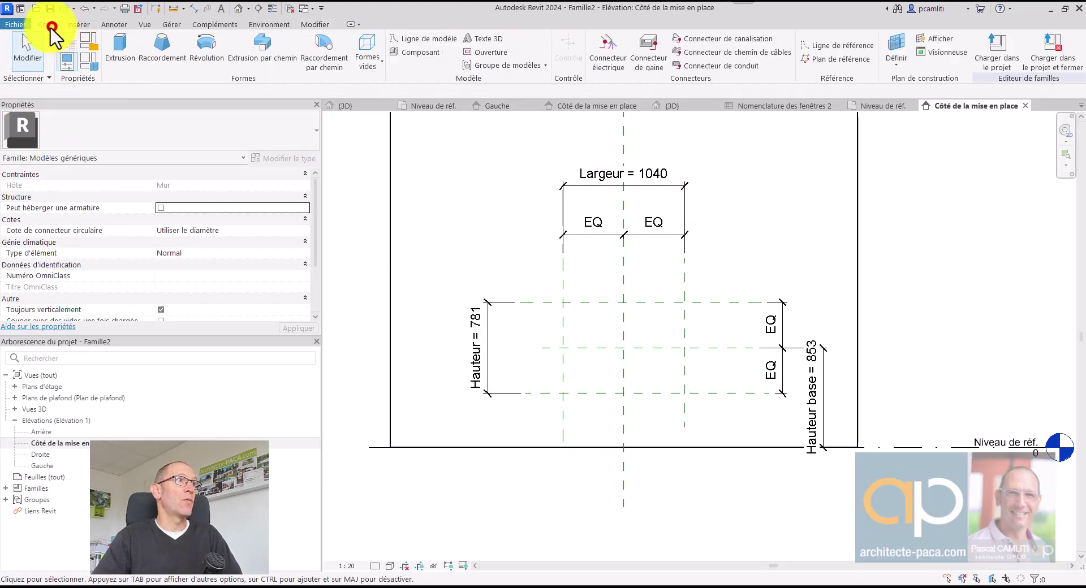
{"action": "left_click", "coordinate": [371, 51]}
{"action": "left_click", "coordinate": [397, 83]}
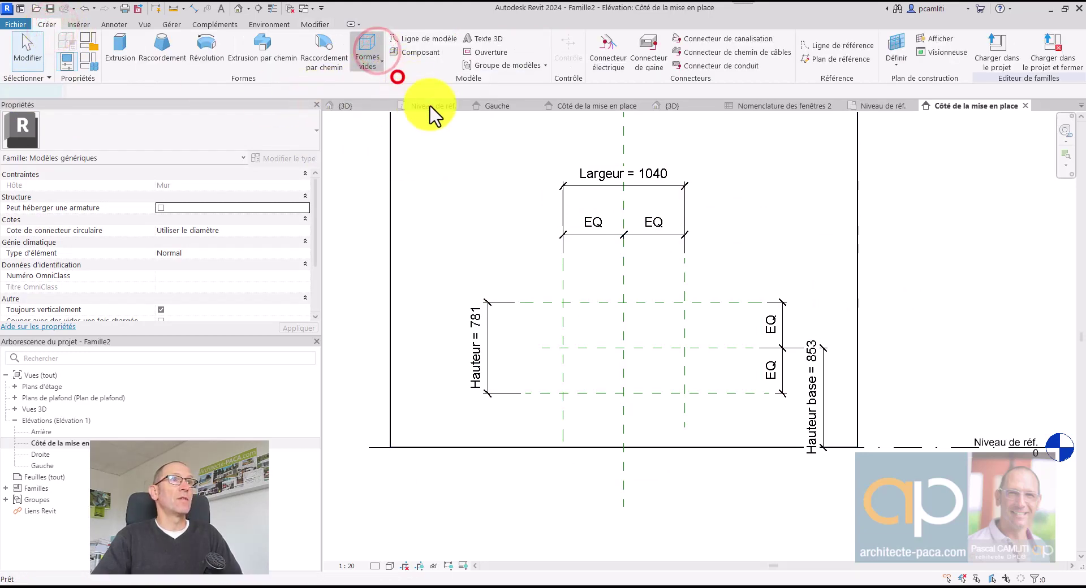
{"action": "left_click", "coordinate": [514, 40]}
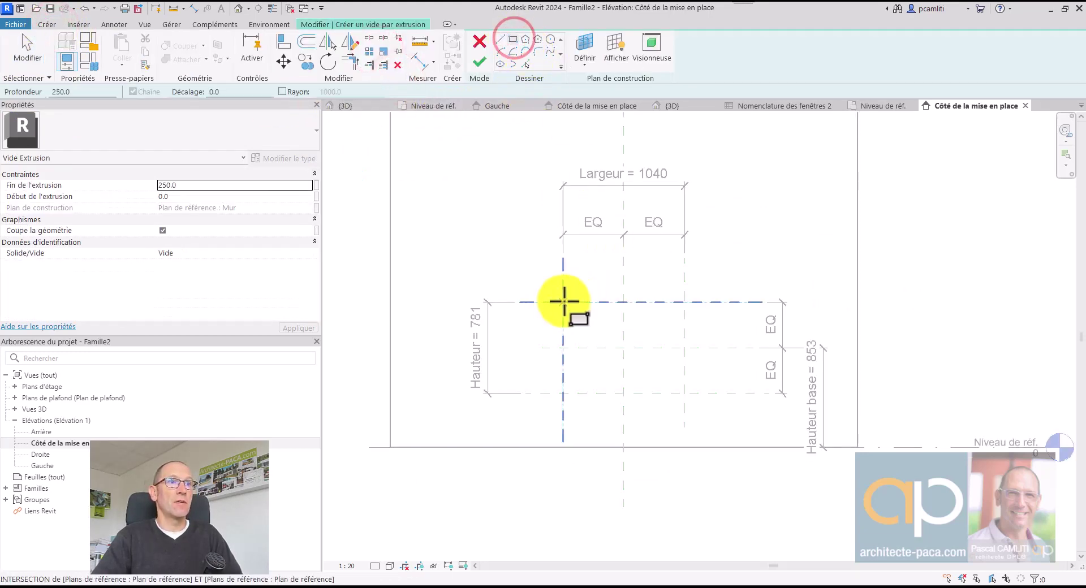
{"action": "left_click", "coordinate": [562, 303]}
{"action": "left_click", "coordinate": [682, 392]}
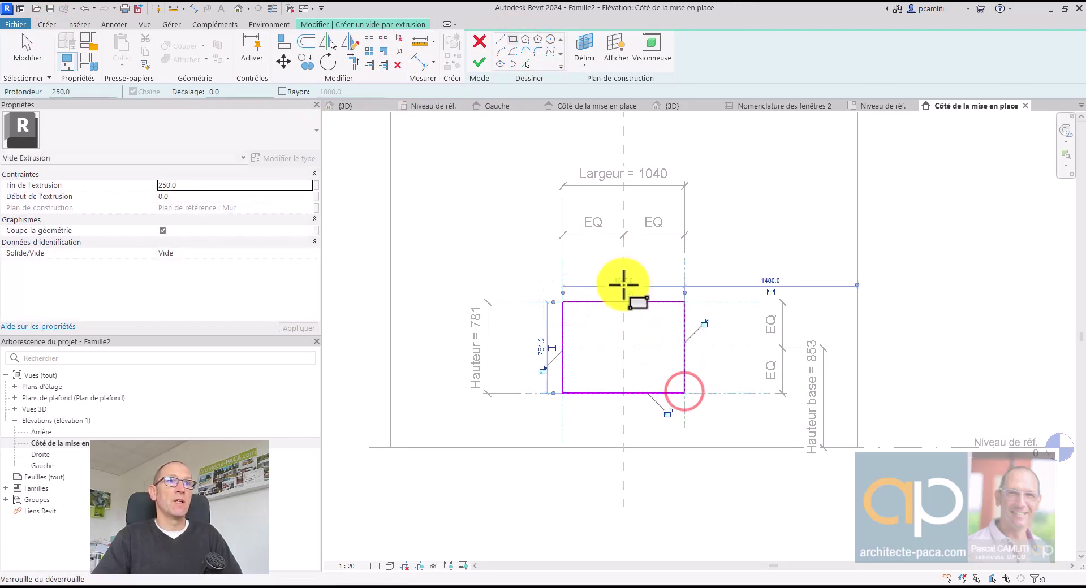
Lock all four sides of the rectangle to their reference planes and finish the void extrusion.
{"action": "scroll", "coordinate": [624, 287], "scroll_direction": "up", "scroll_amount": 3}
{"action": "left_click", "coordinate": [640, 294]}
{"action": "left_click", "coordinate": [766, 371]}
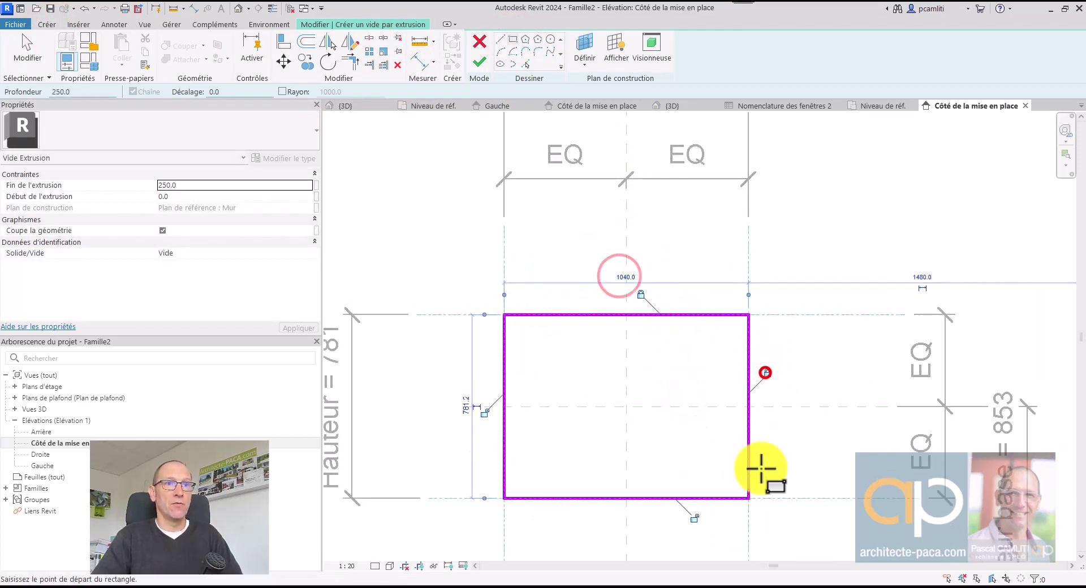
{"action": "left_click", "coordinate": [695, 519]}
{"action": "left_click", "coordinate": [484, 421]}
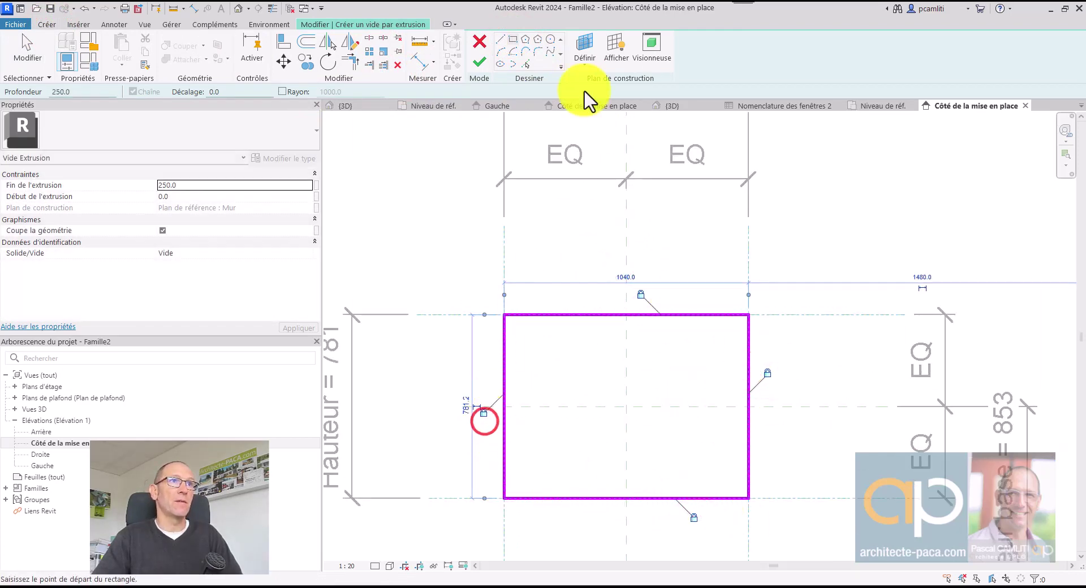
{"action": "left_click", "coordinate": [476, 65]}
{"action": "left_click", "coordinate": [806, 215]}
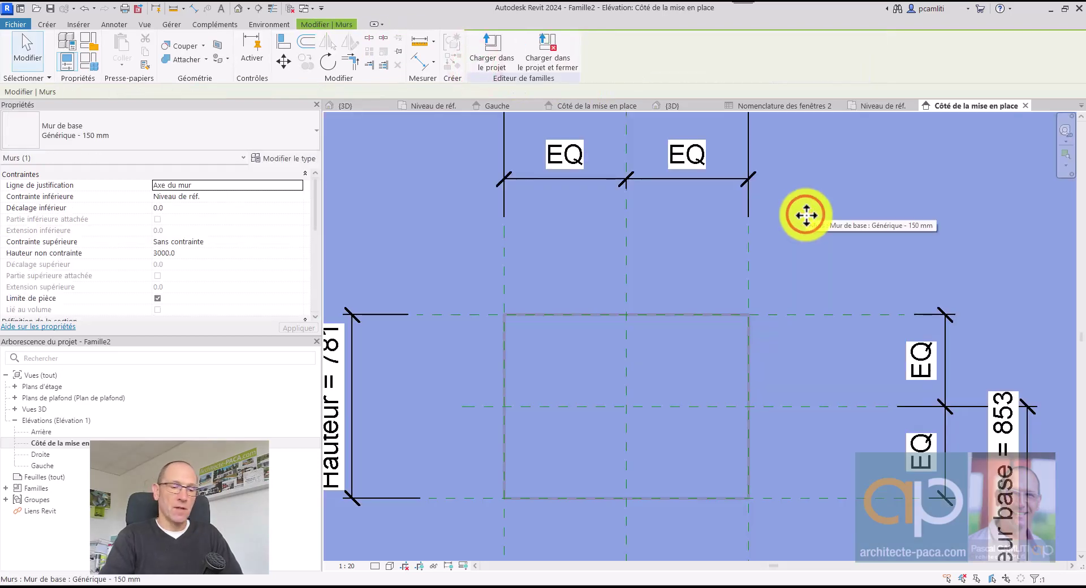
Open the 3D view and stretch the void extrusion so that it passes through the wall's thickness.
{"action": "key", "text": "3"}
{"action": "key", "text": "d"}
{"action": "middle_click_drag", "start_coordinate": [822, 245], "coordinate": [751, 315], "text": "shift"}
{"action": "left_click", "coordinate": [756, 320]}
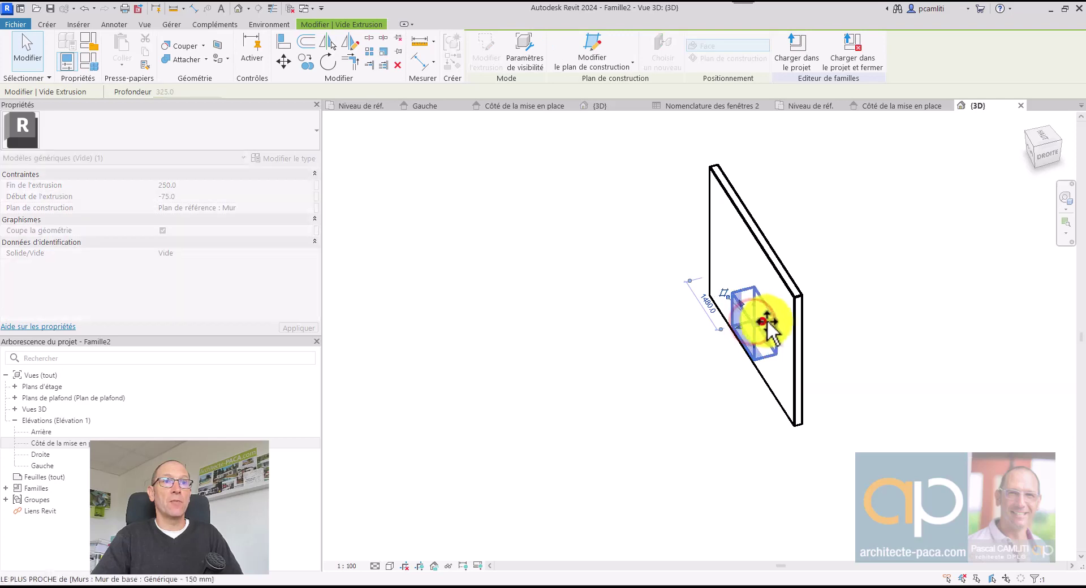
{"action": "left_click", "coordinate": [819, 319]}
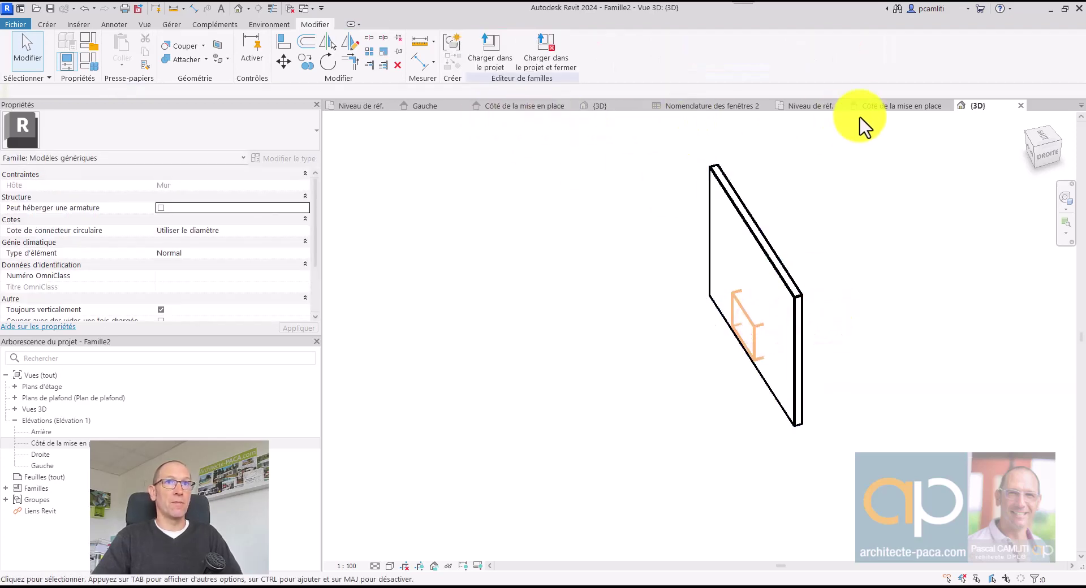
In the Niveau de réf. plan, stretch the void's front and back faces to the outer horizontal reference planes and lock them.
{"action": "left_click", "coordinate": [817, 106]}
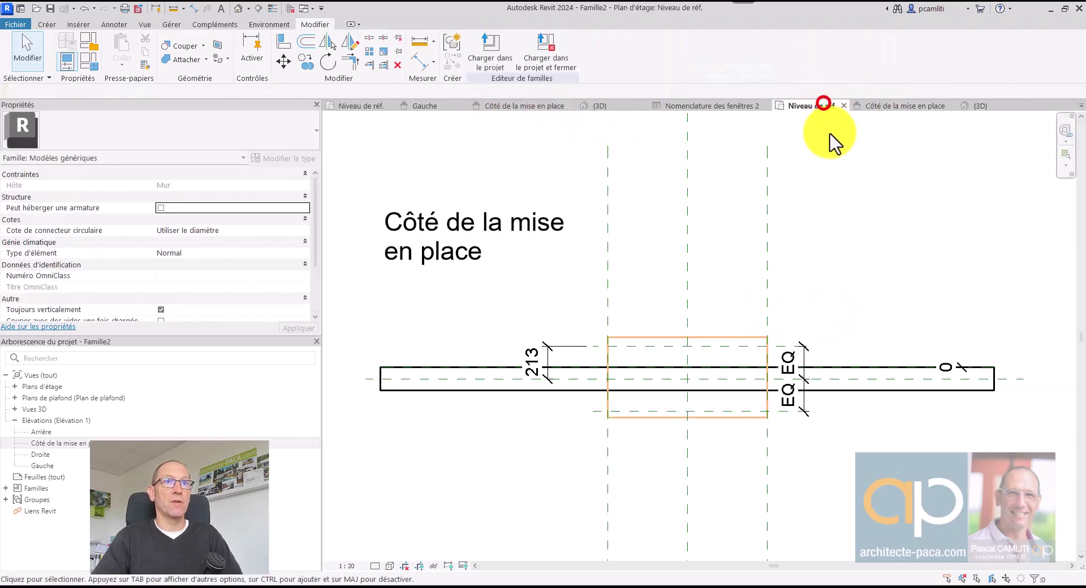
{"action": "left_click", "coordinate": [681, 331]}
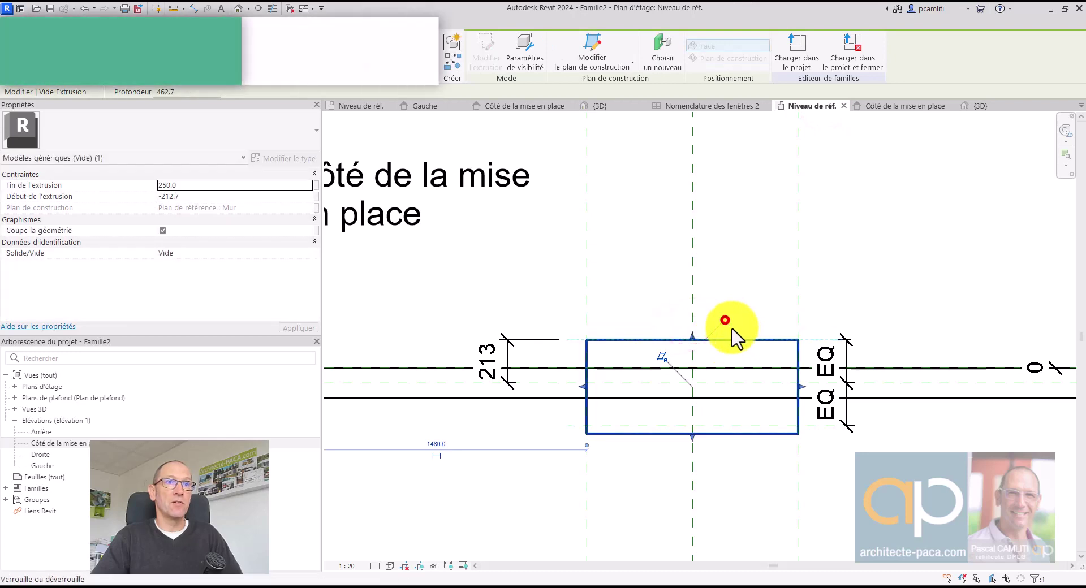
{"action": "left_click_drag", "start_coordinate": [694, 433], "coordinate": [700, 452]}
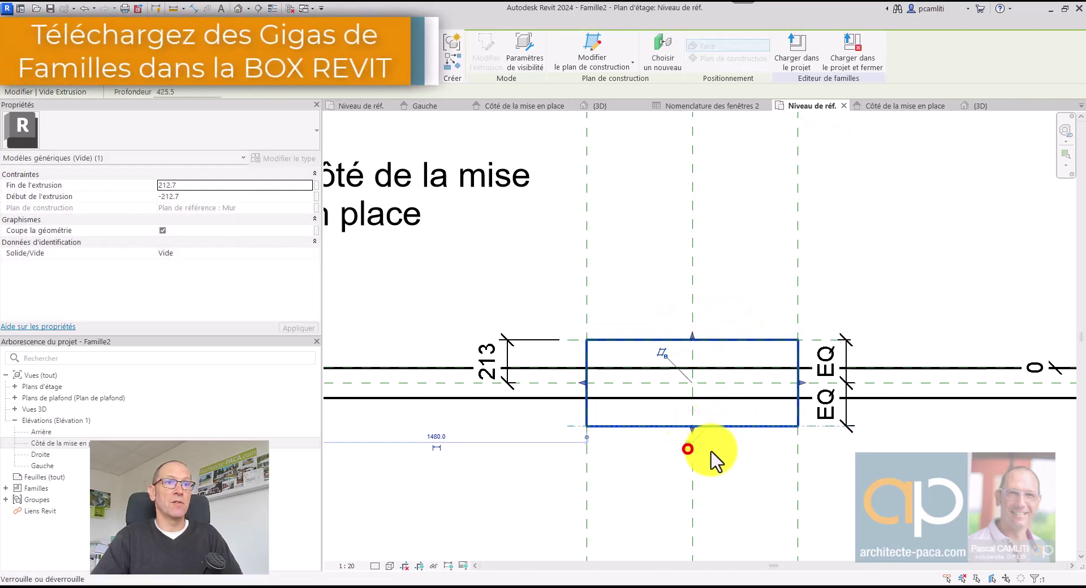
Cut the wall with the void extrusion in the family's 3D view.
{"action": "left_click", "coordinate": [883, 311]}
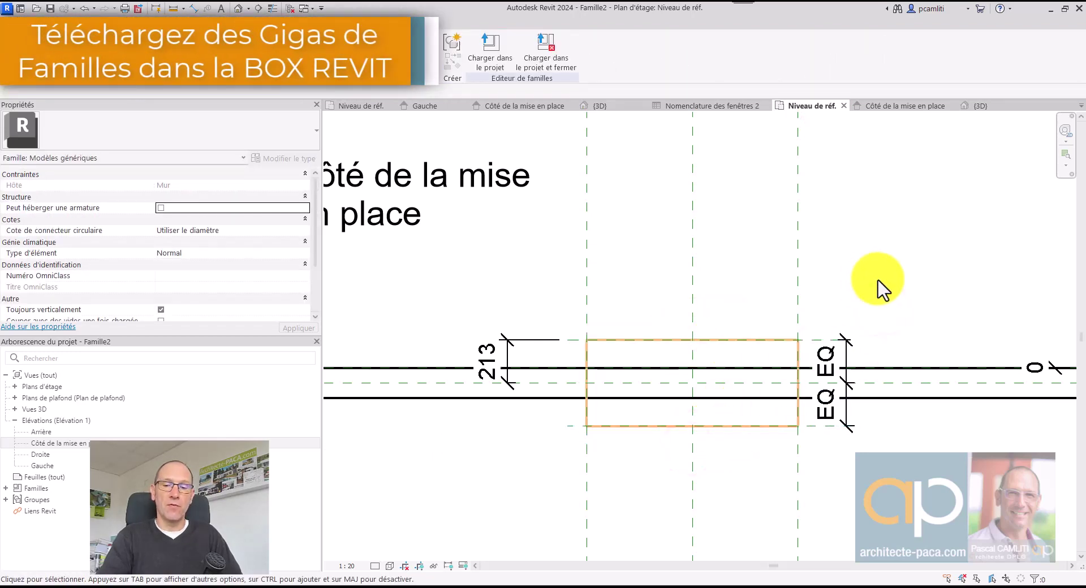
{"action": "key", "text": "d"}
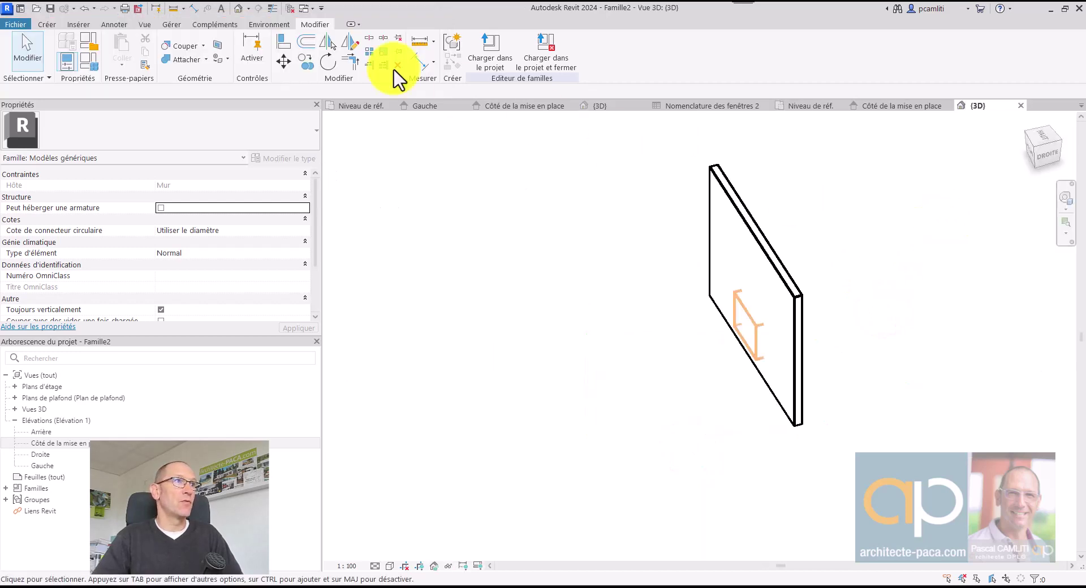
{"action": "left_click", "coordinate": [184, 51]}
{"action": "left_click", "coordinate": [722, 196]}
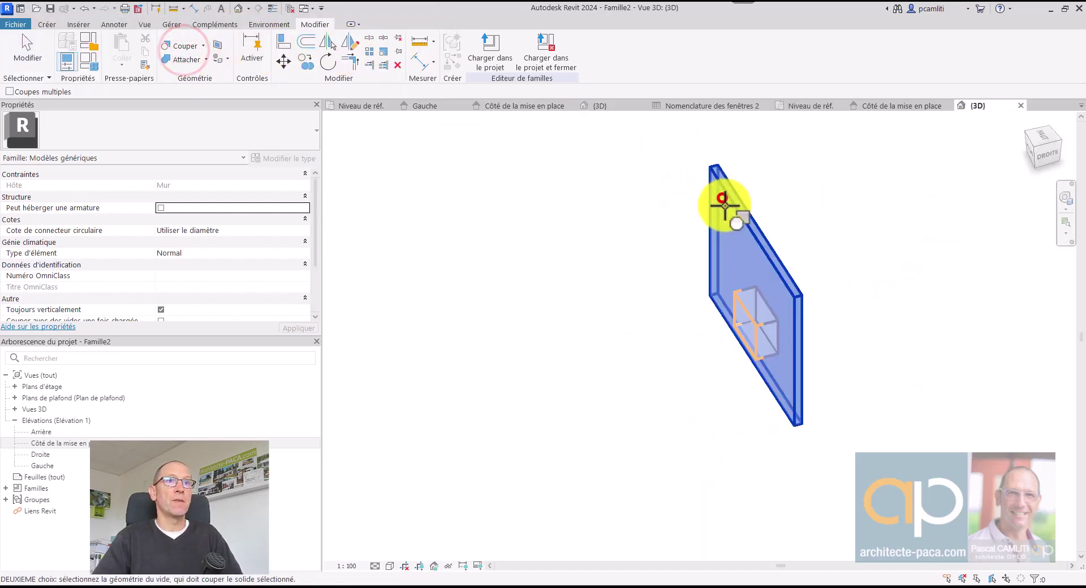
{"action": "left_click", "coordinate": [735, 293]}
{"action": "middle_click_drag", "start_coordinate": [684, 313], "coordinate": [639, 262], "text": "shift"}
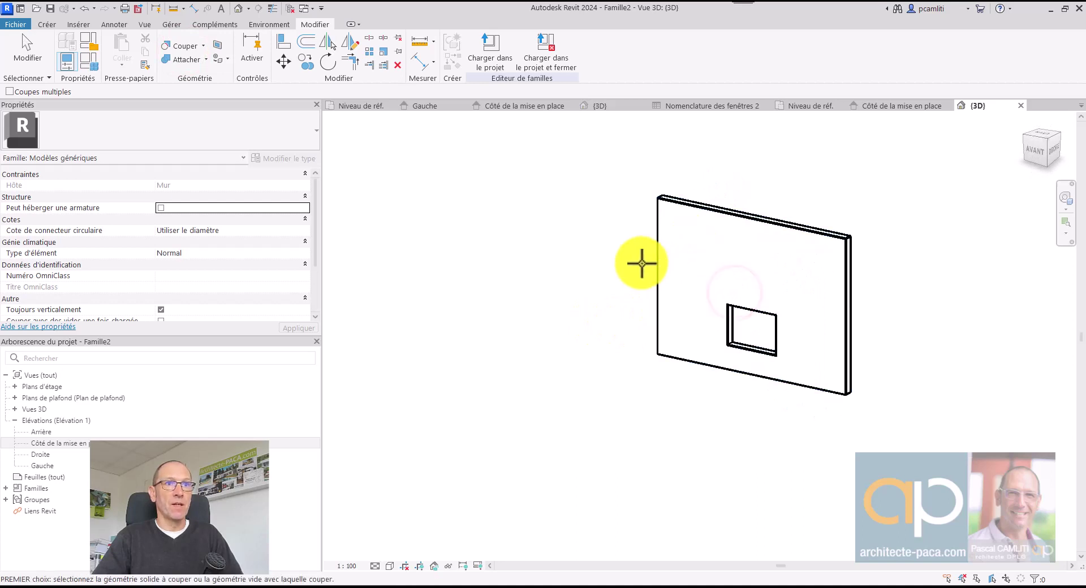
{"action": "key", "text": "Escape"}
Enable the family option Couper avec des vides une fois chargée.
{"action": "scroll", "coordinate": [93, 292], "scroll_direction": "down", "scroll_amount": 2}
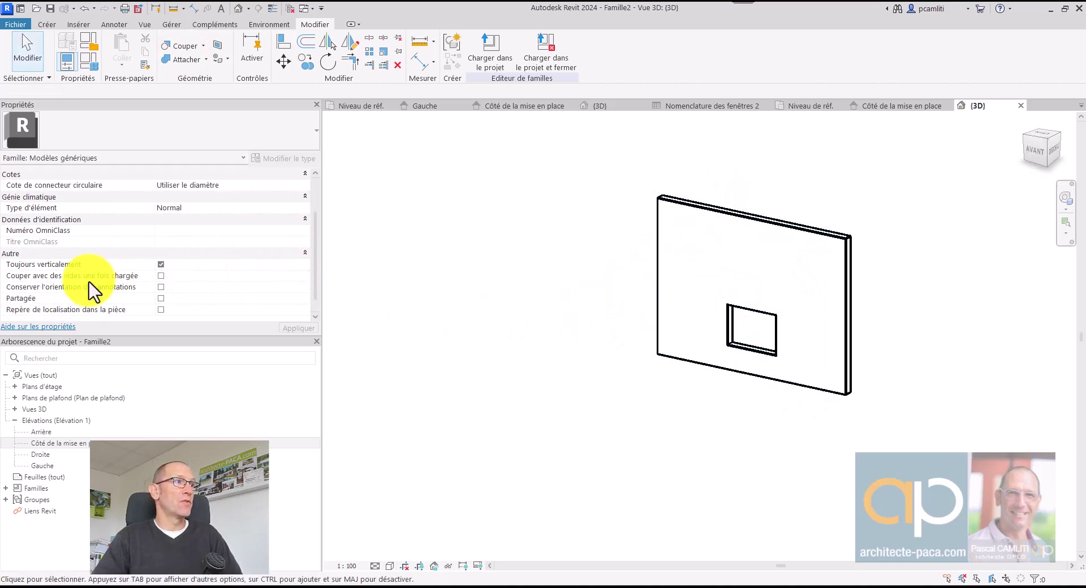
{"action": "left_click", "coordinate": [160, 278]}
{"action": "left_click", "coordinate": [451, 280]}
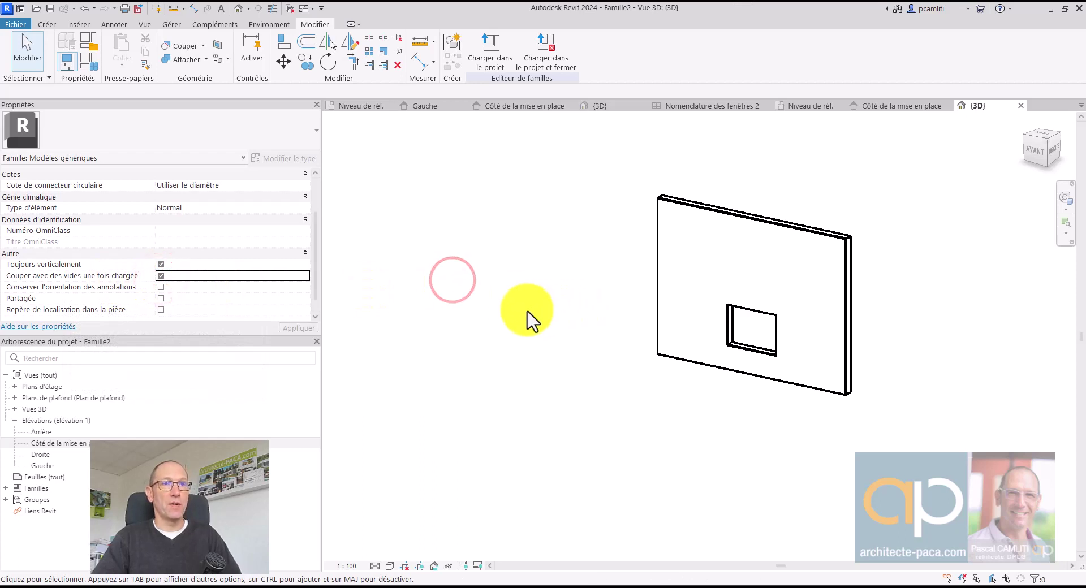
{"action": "middle_click_drag", "start_coordinate": [543, 328], "coordinate": [535, 332]}
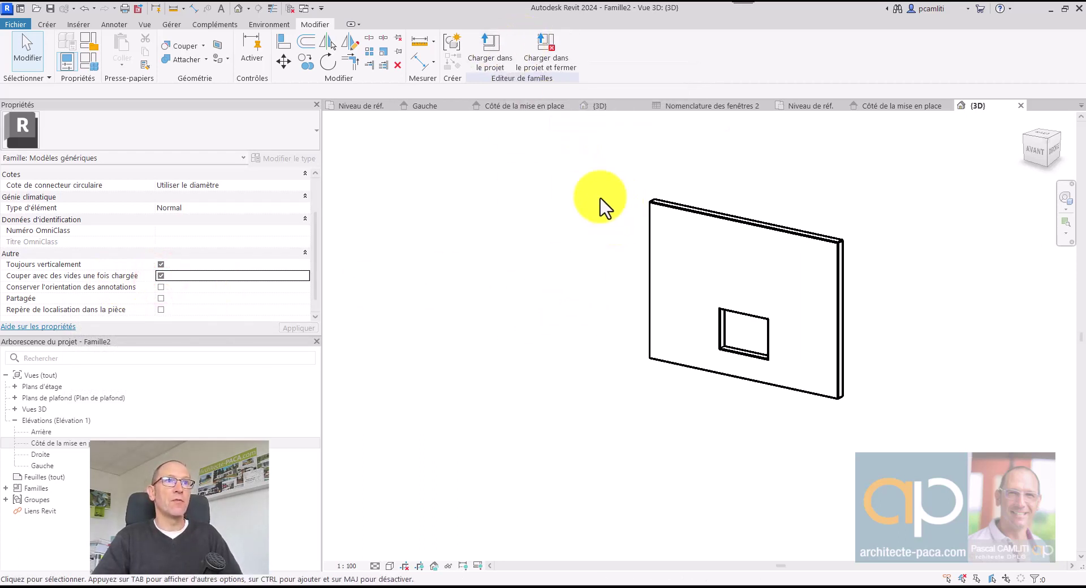
Check the plan and 3D views of the reserv-rect01 family and switch to the Projet2 project's 3D view.
{"action": "left_click", "coordinate": [376, 107]}
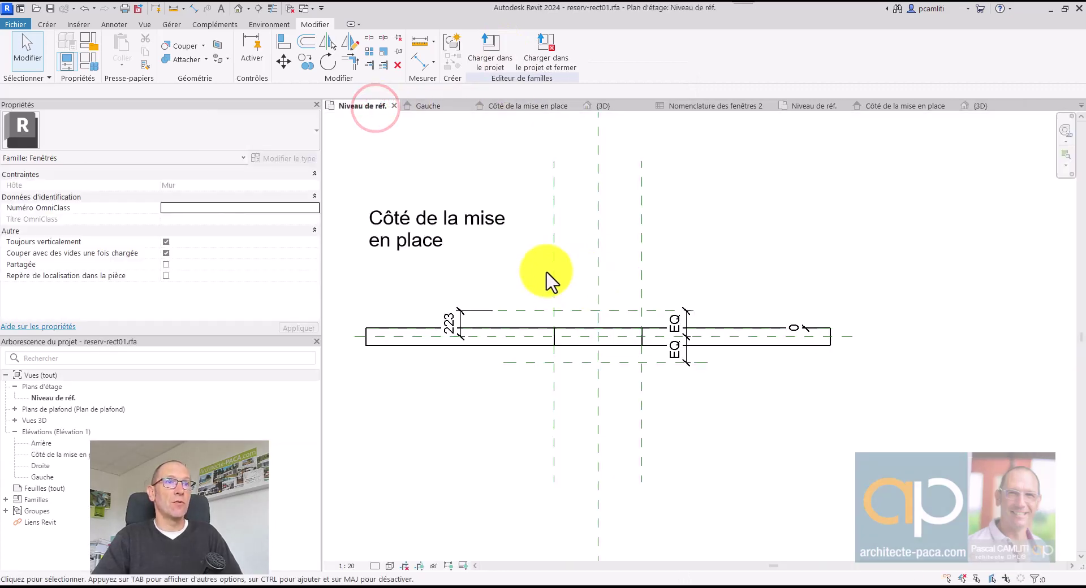
{"action": "left_click", "coordinate": [604, 107]}
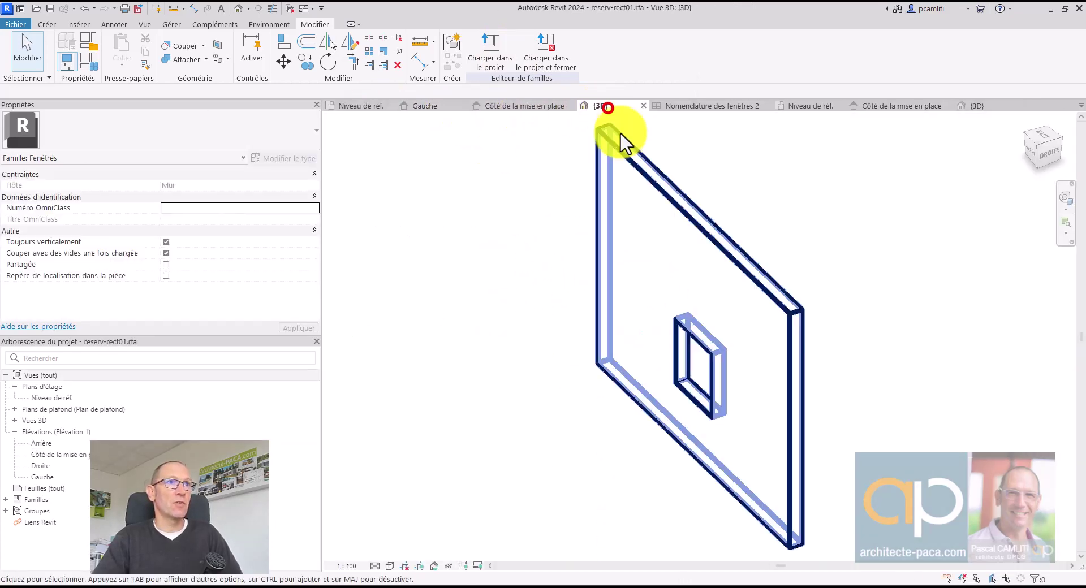
{"action": "left_click", "coordinate": [292, 10]}
{"action": "left_click", "coordinate": [352, 108]}
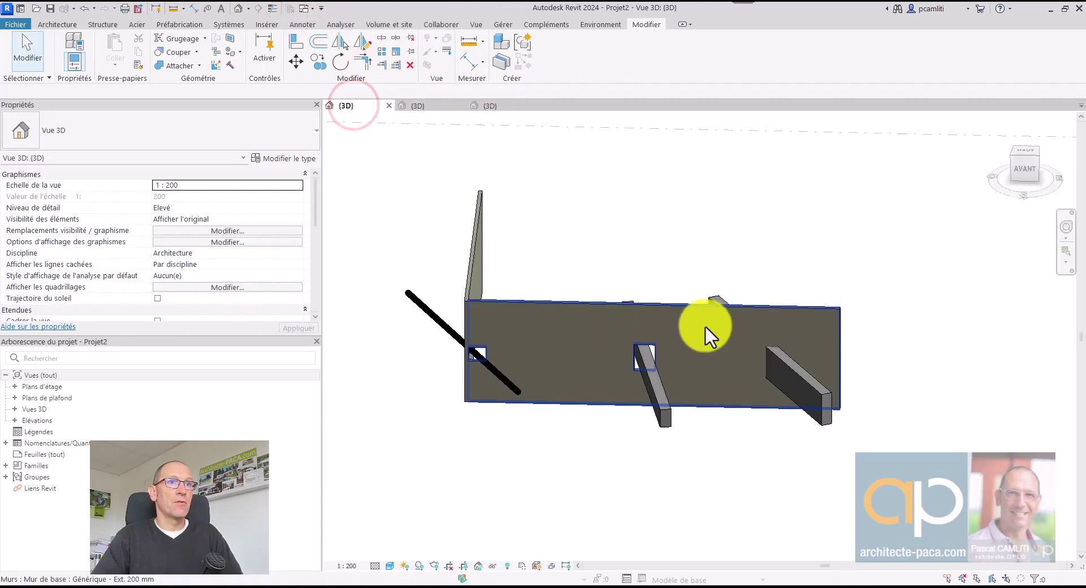
{"action": "middle_click_drag", "start_coordinate": [706, 327], "coordinate": [836, 344], "text": "shift"}
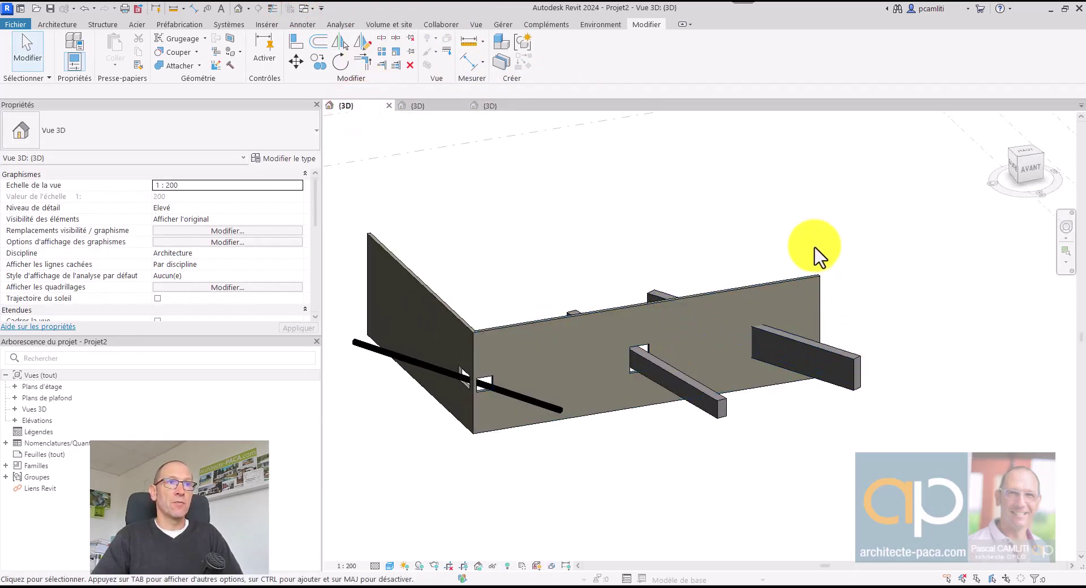
Open the reservations-murs script in Lecteur Dynamo (Dynamo Player).
{"action": "left_click", "coordinate": [501, 25]}
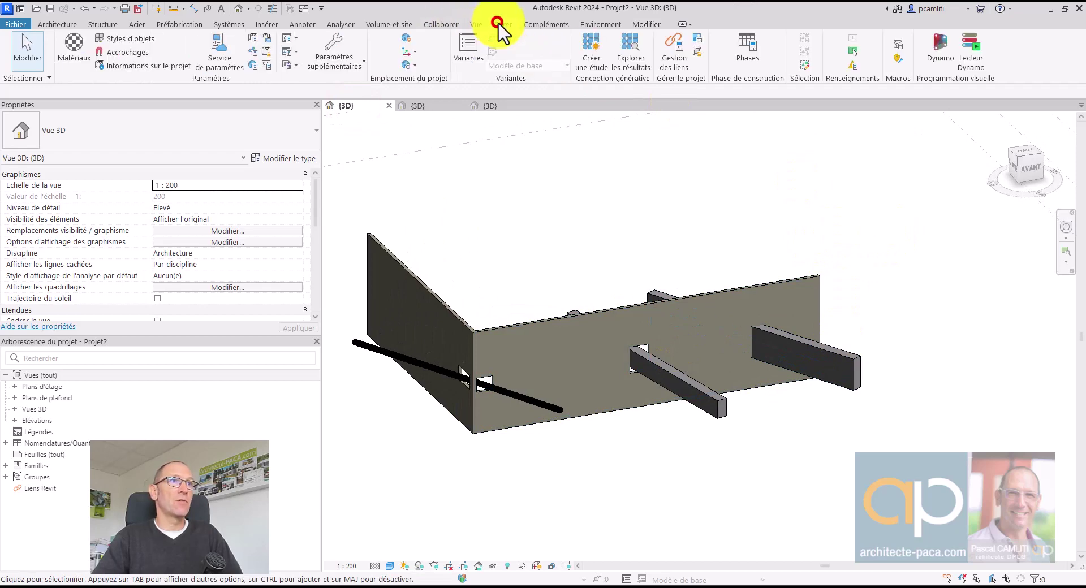
{"action": "left_click", "coordinate": [974, 56]}
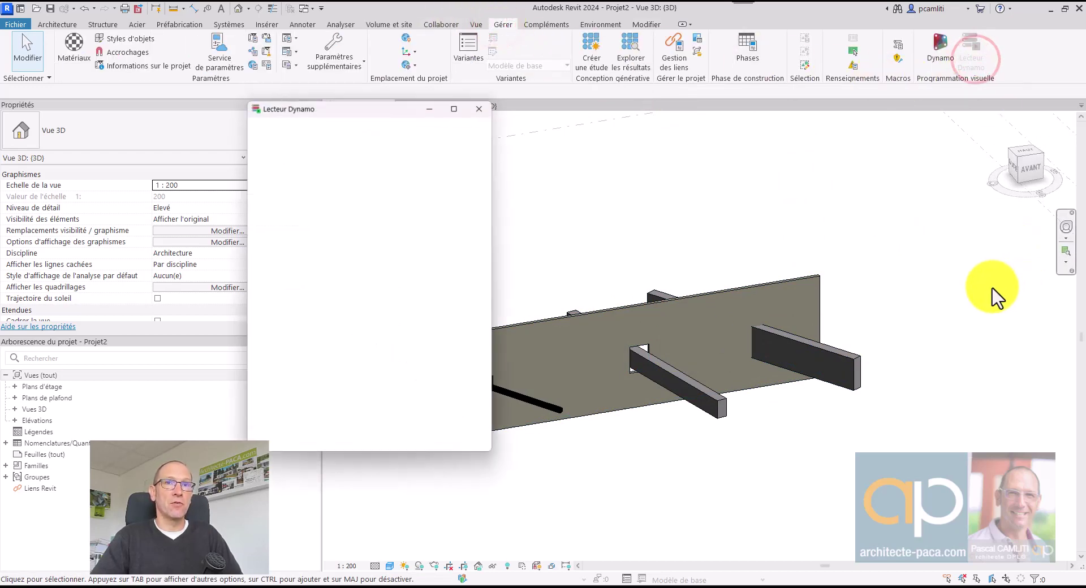
{"action": "left_click_drag", "start_coordinate": [413, 113], "coordinate": [974, 126]}
{"action": "left_click", "coordinate": [1042, 261]}
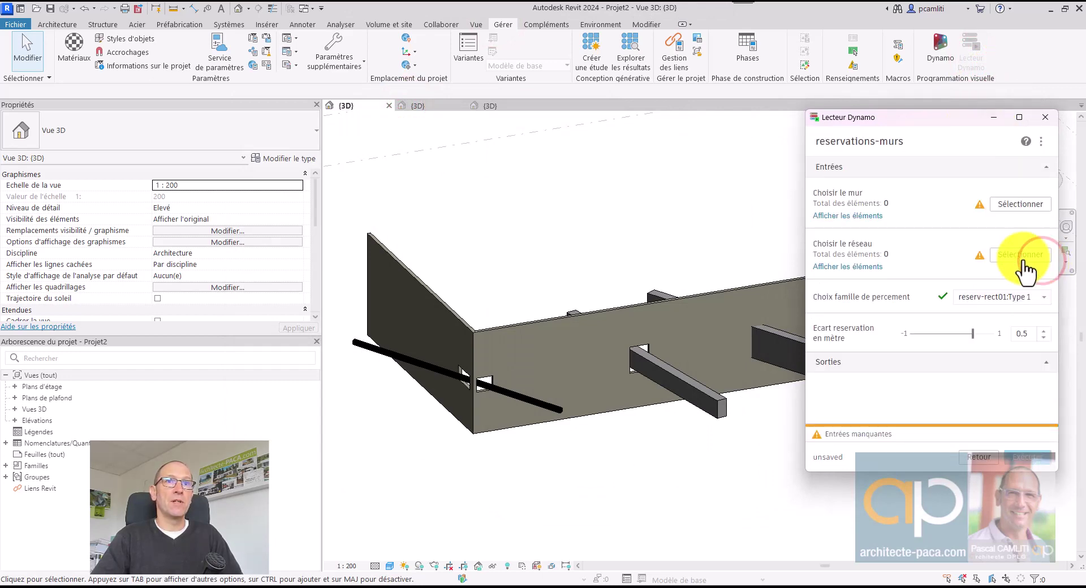
Browse the families available for the script's Choix famille de percement input.
{"action": "left_click", "coordinate": [1003, 300]}
{"action": "scroll", "coordinate": [1005, 345], "scroll_direction": "down", "scroll_amount": 3}
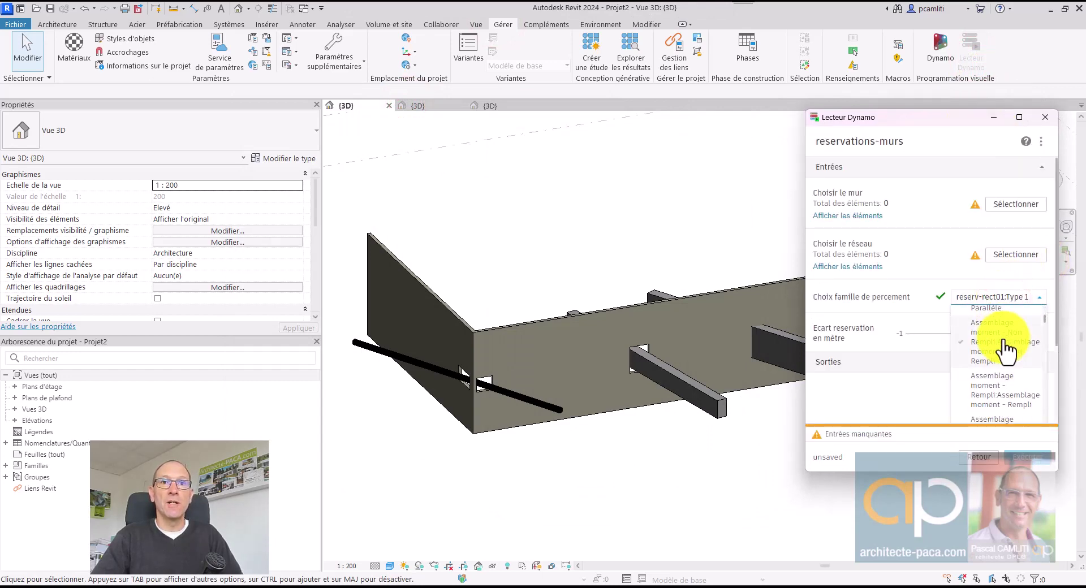
{"action": "scroll", "coordinate": [1008, 351], "scroll_direction": "down", "scroll_amount": 3}
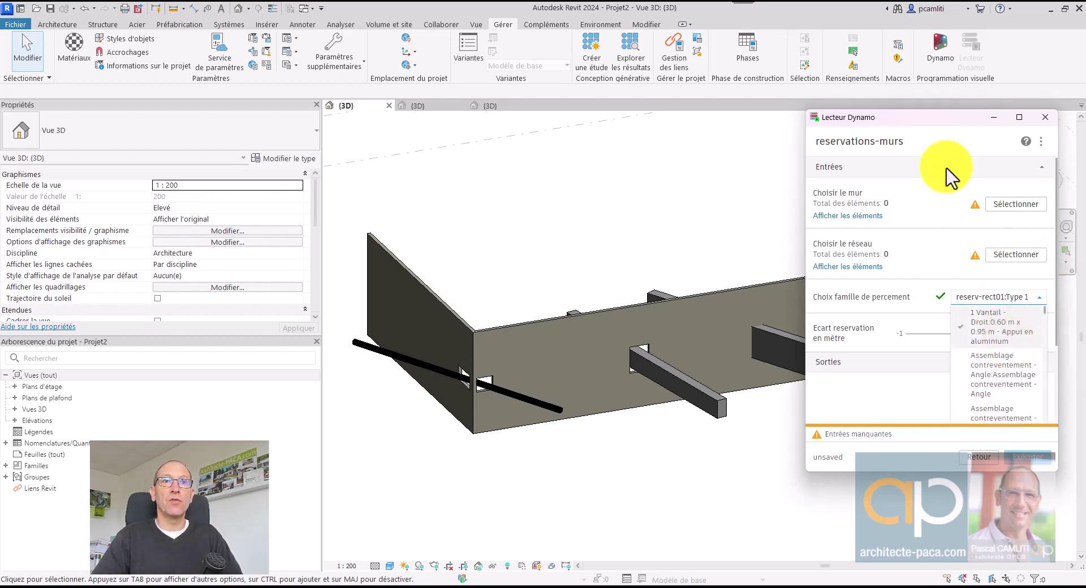
{"action": "left_click_drag", "start_coordinate": [931, 120], "coordinate": [419, 135]}
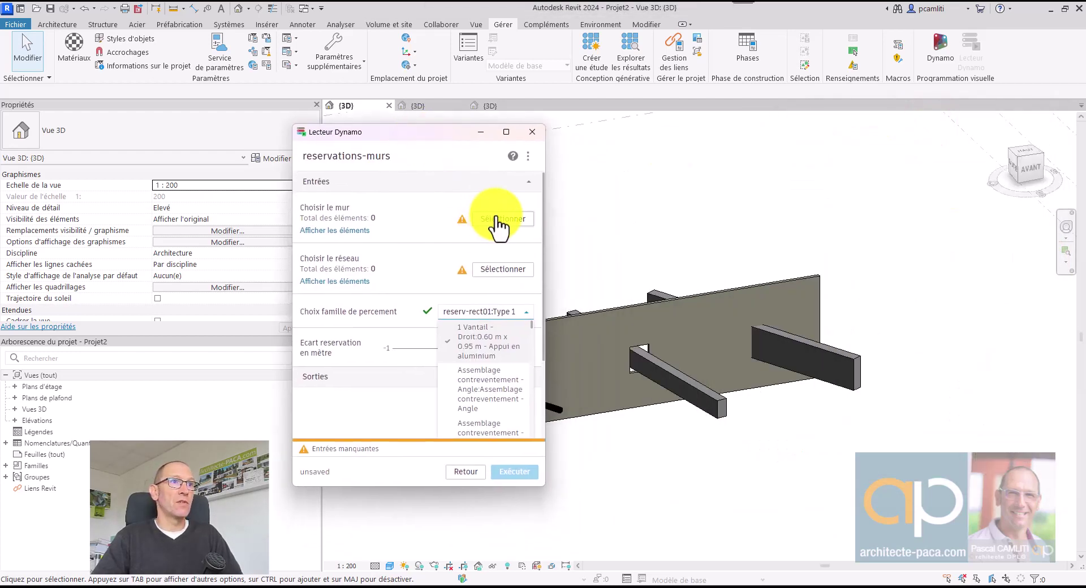
Run reservations-murs with the long wall and its 1850 mm high rectangular duct as inputs, and close the player.
{"action": "left_click", "coordinate": [500, 226]}
{"action": "left_click", "coordinate": [787, 291]}
{"action": "left_click", "coordinate": [495, 270]}
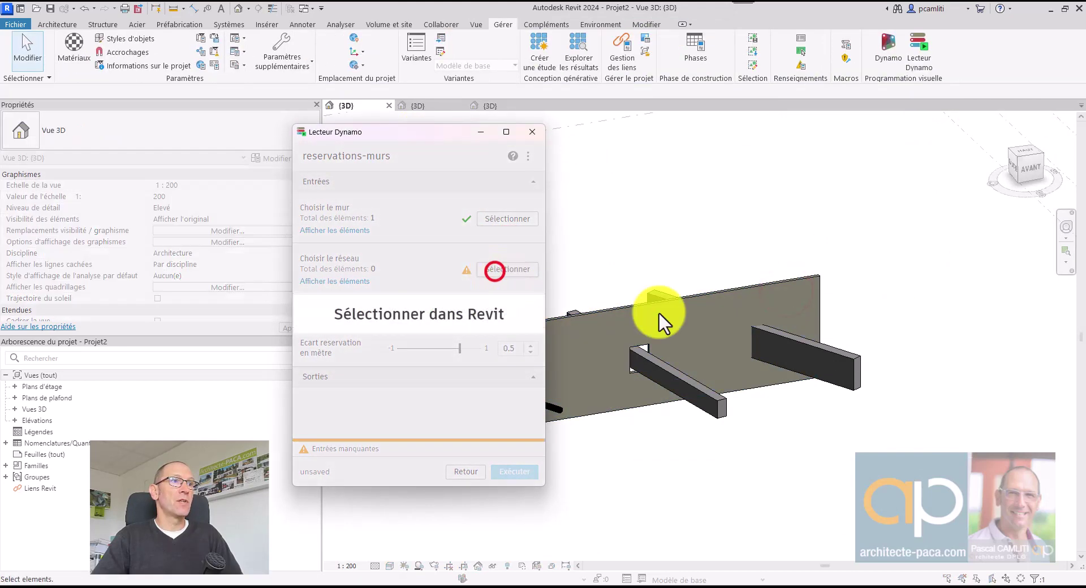
{"action": "left_click", "coordinate": [896, 430]}
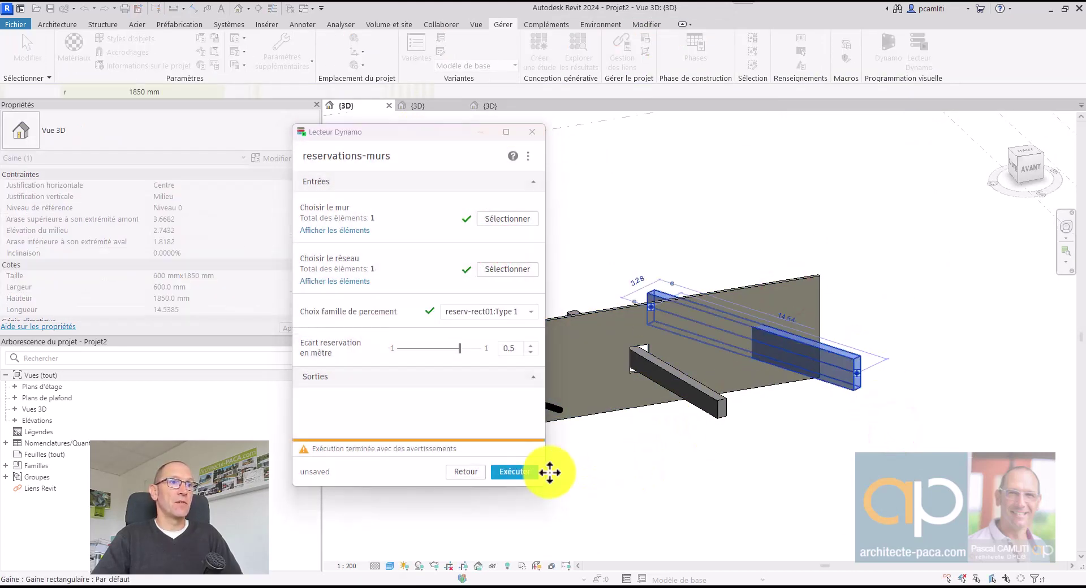
{"action": "left_click", "coordinate": [521, 472]}
{"action": "left_click", "coordinate": [802, 457]}
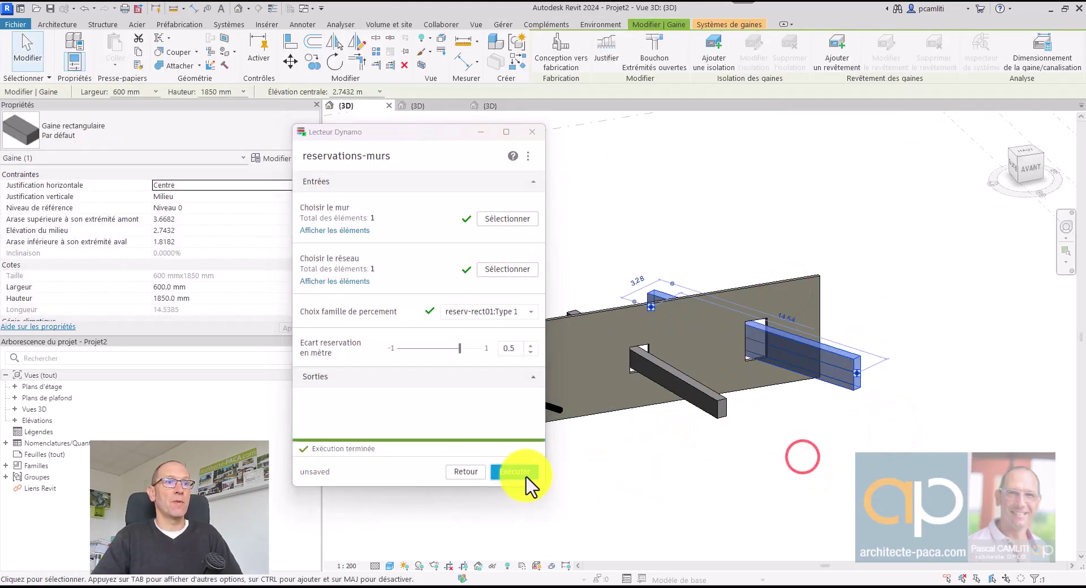
{"action": "left_click", "coordinate": [531, 132]}
{"action": "left_click", "coordinate": [927, 317]}
{"action": "middle_click_drag", "start_coordinate": [950, 332], "coordinate": [902, 320], "text": "shift"}
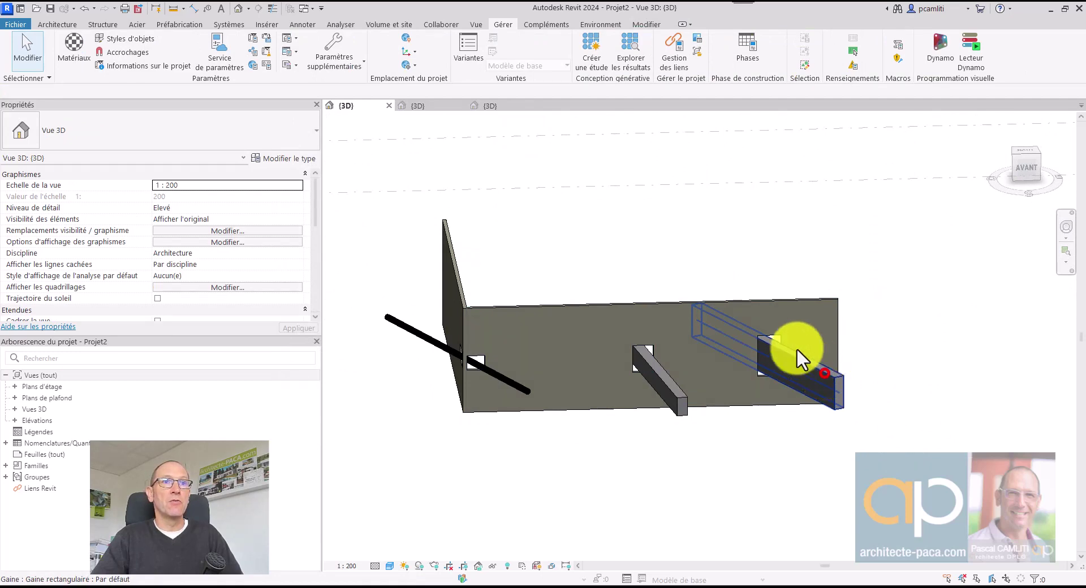
{"action": "left_click", "coordinate": [893, 284]}
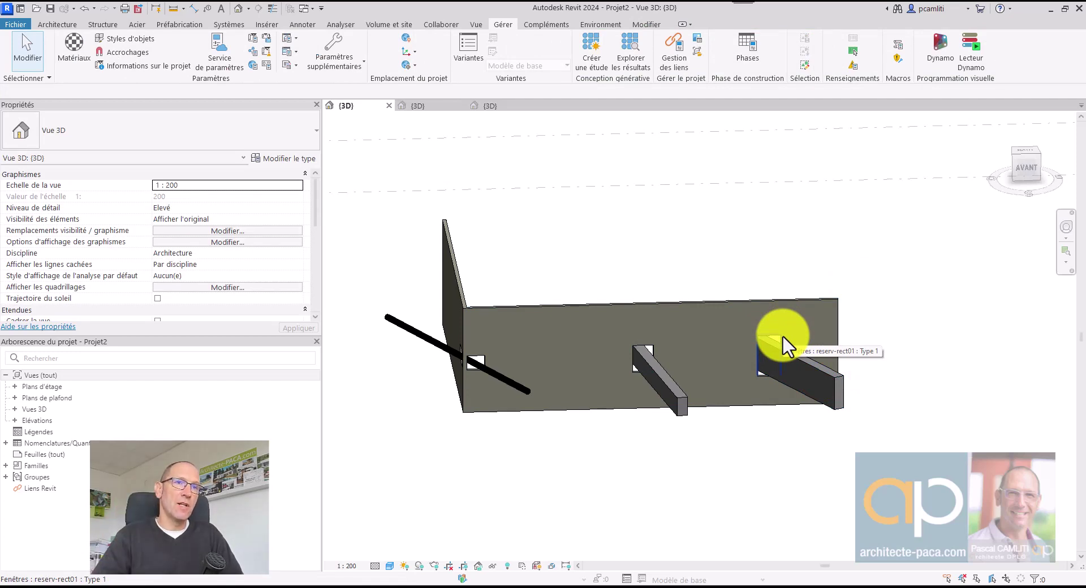
Delete the reserv-rect01 opening around the 1850 mm high duct.
{"action": "scroll", "coordinate": [782, 335], "scroll_direction": "up", "scroll_amount": 2}
{"action": "left_click", "coordinate": [775, 335]}
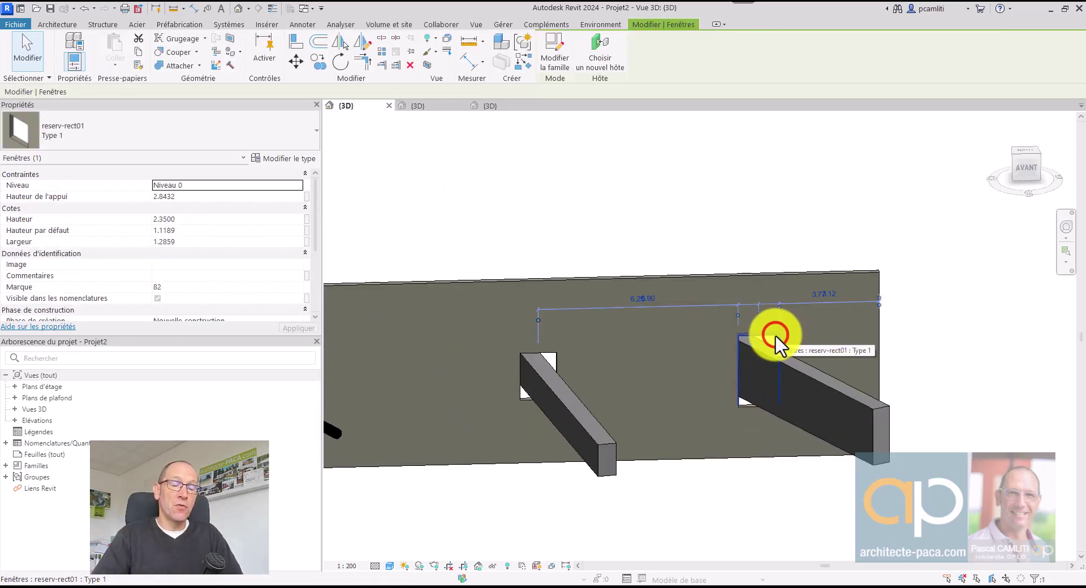
{"action": "key", "text": "Escape"}
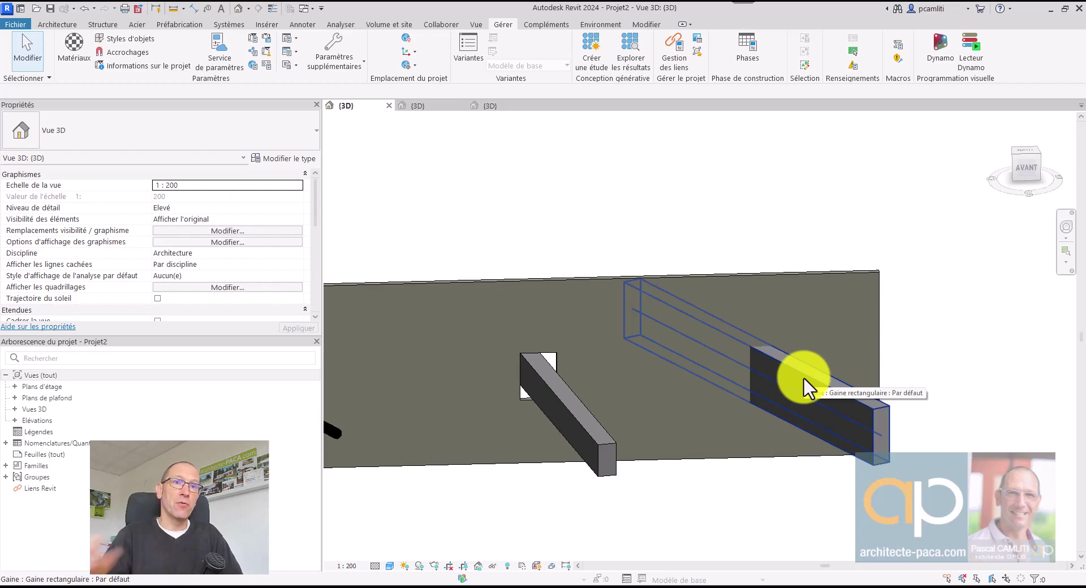
Set the height of the 1850 mm high rectangular duct to 90 mm.
{"action": "left_click", "coordinate": [803, 376]}
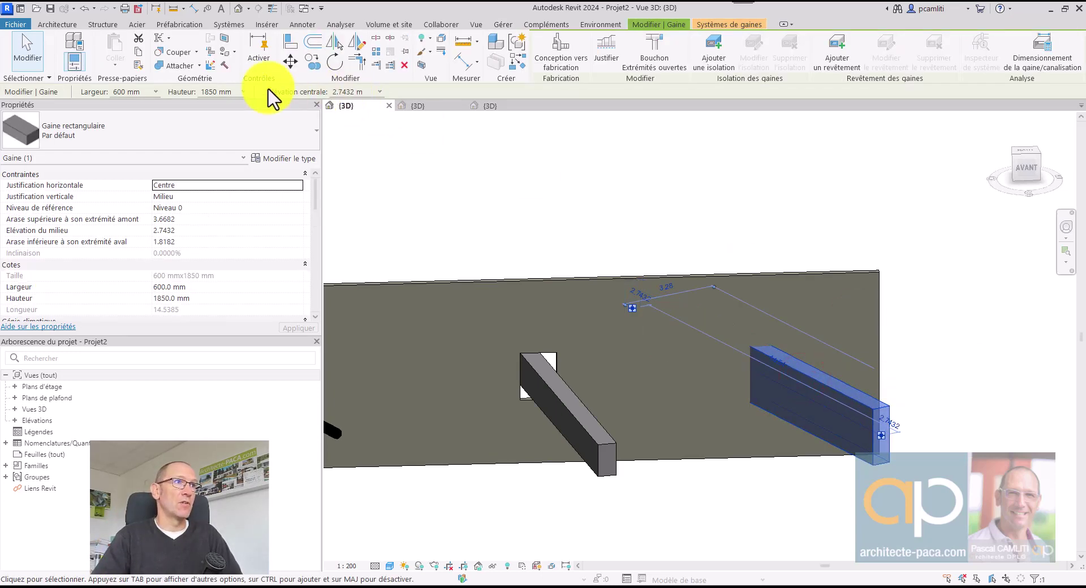
{"action": "left_click", "coordinate": [242, 93]}
{"action": "scroll", "coordinate": [232, 240], "scroll_direction": "up", "scroll_amount": 10}
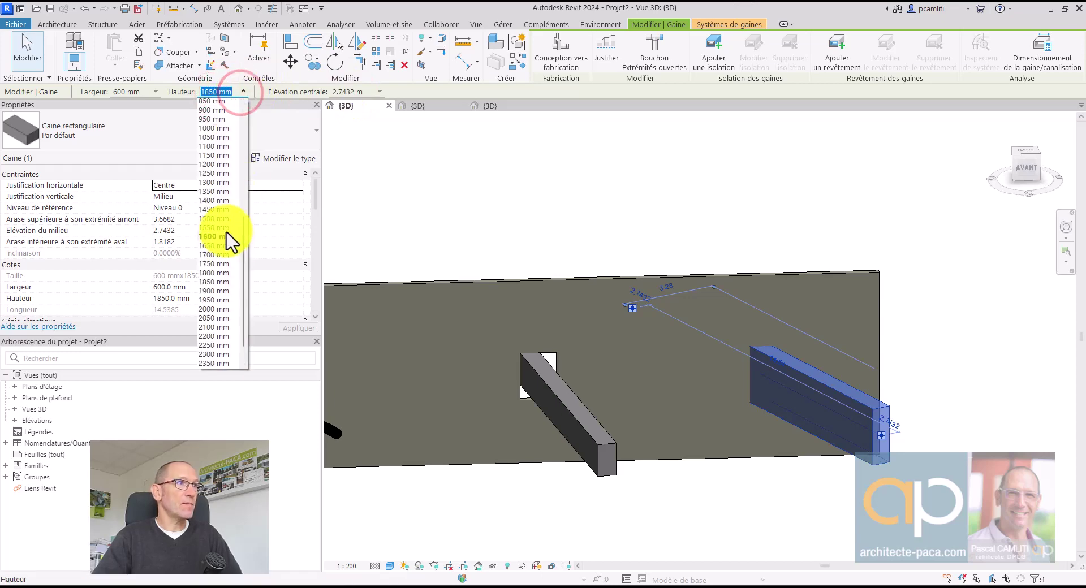
{"action": "left_click", "coordinate": [221, 121]}
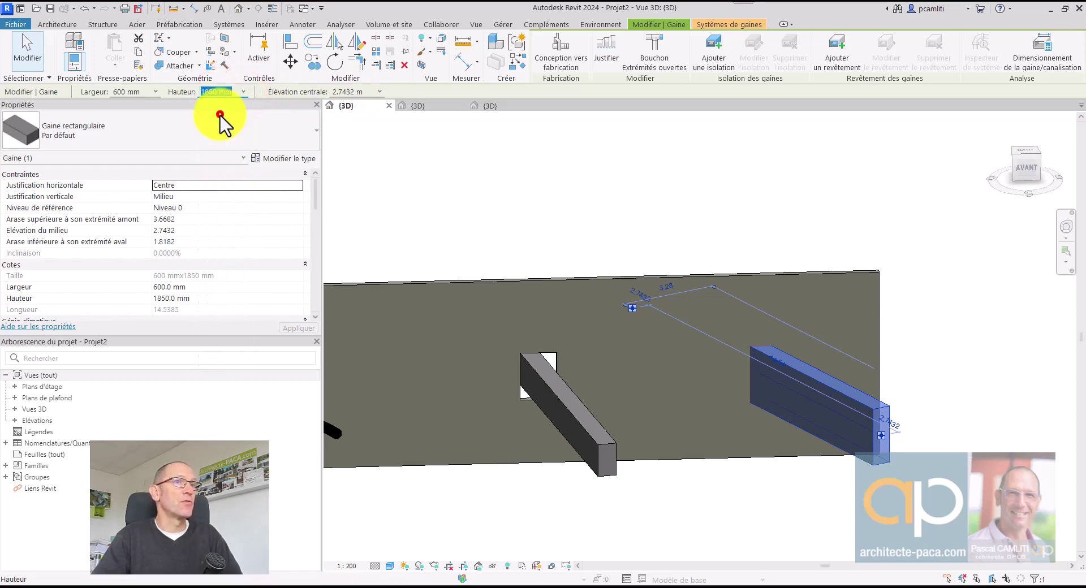
{"action": "left_click", "coordinate": [846, 243]}
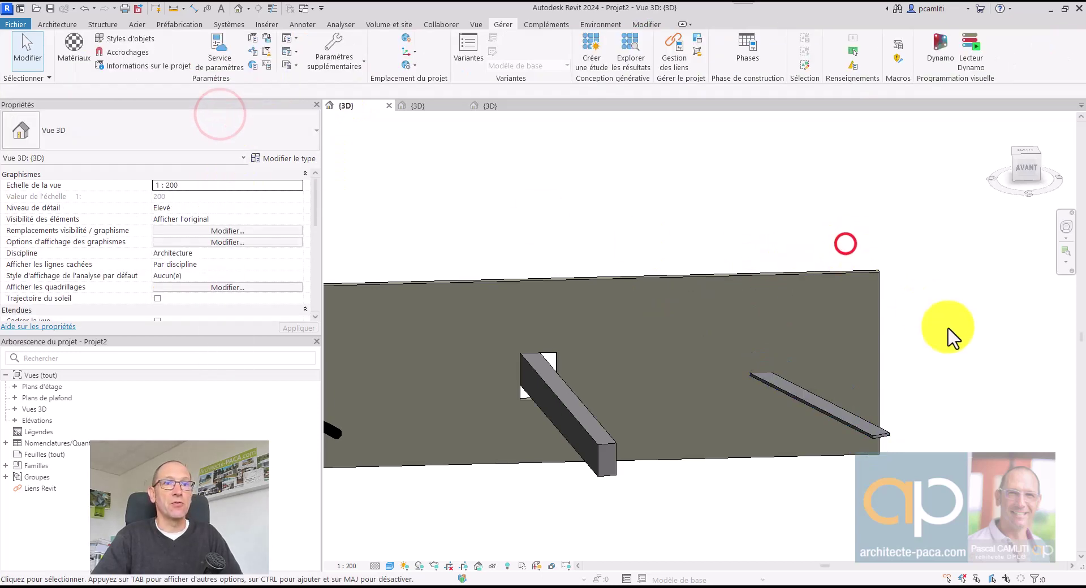
Run reservations-murs again on the long wall and the 90 mm high duct with reserv-rect01:Type 1, and close the player.
{"action": "left_click", "coordinate": [983, 48]}
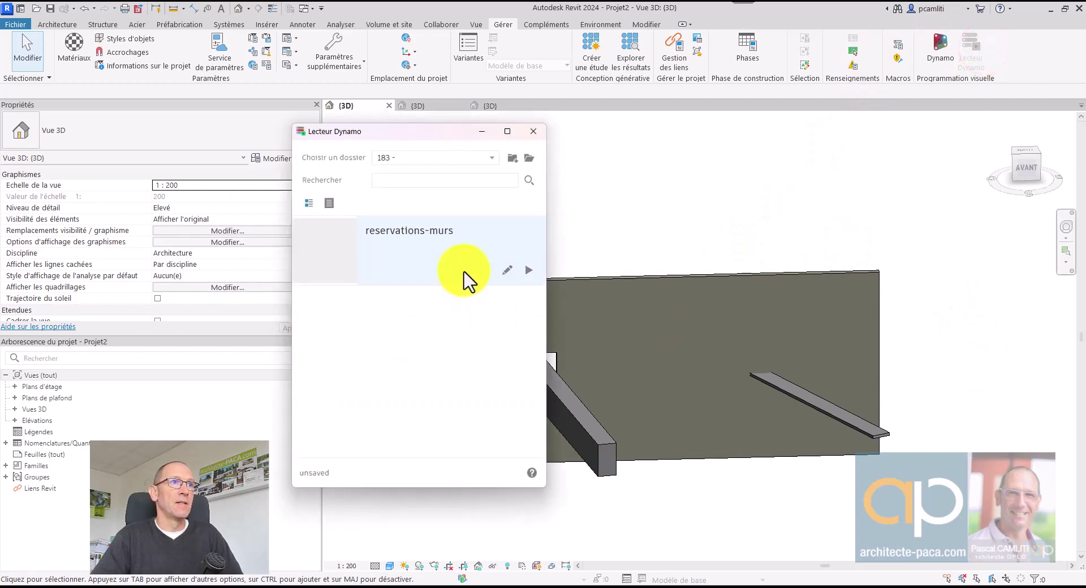
{"action": "left_click", "coordinate": [527, 270]}
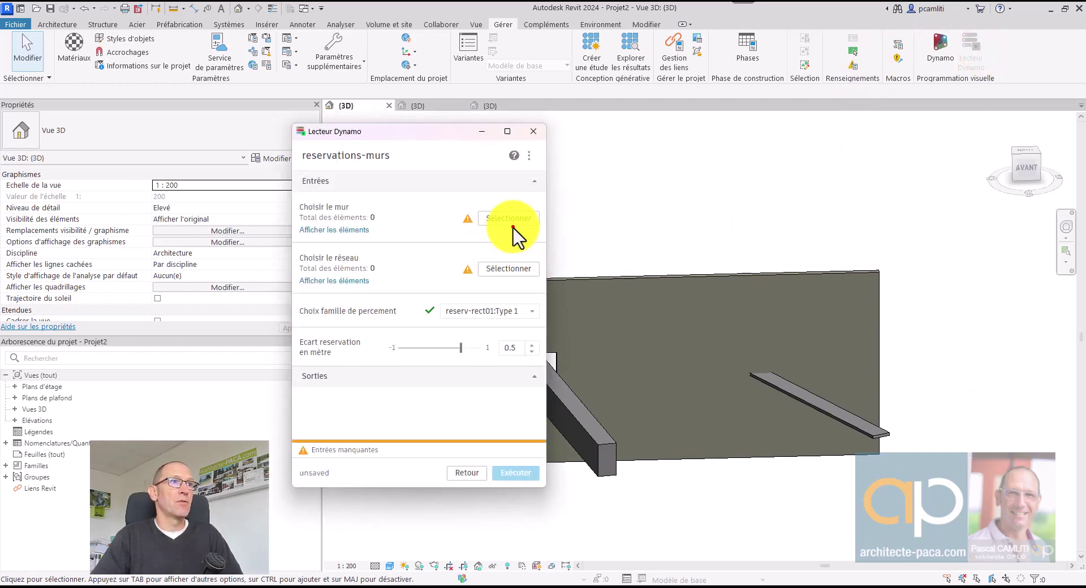
{"action": "left_click", "coordinate": [511, 221]}
{"action": "left_click", "coordinate": [730, 281]}
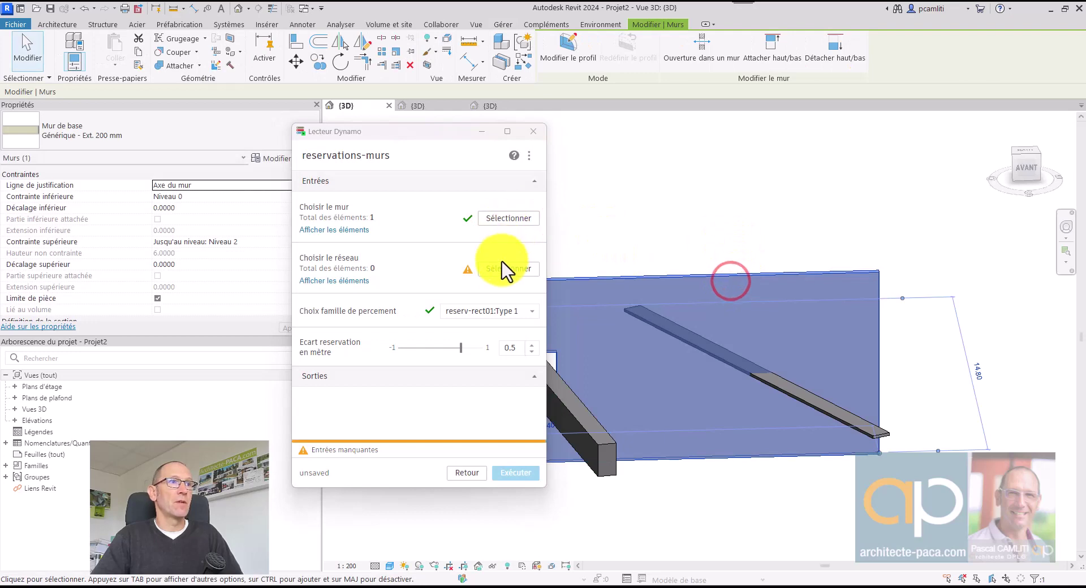
{"action": "left_click", "coordinate": [507, 271]}
{"action": "left_click", "coordinate": [888, 436]}
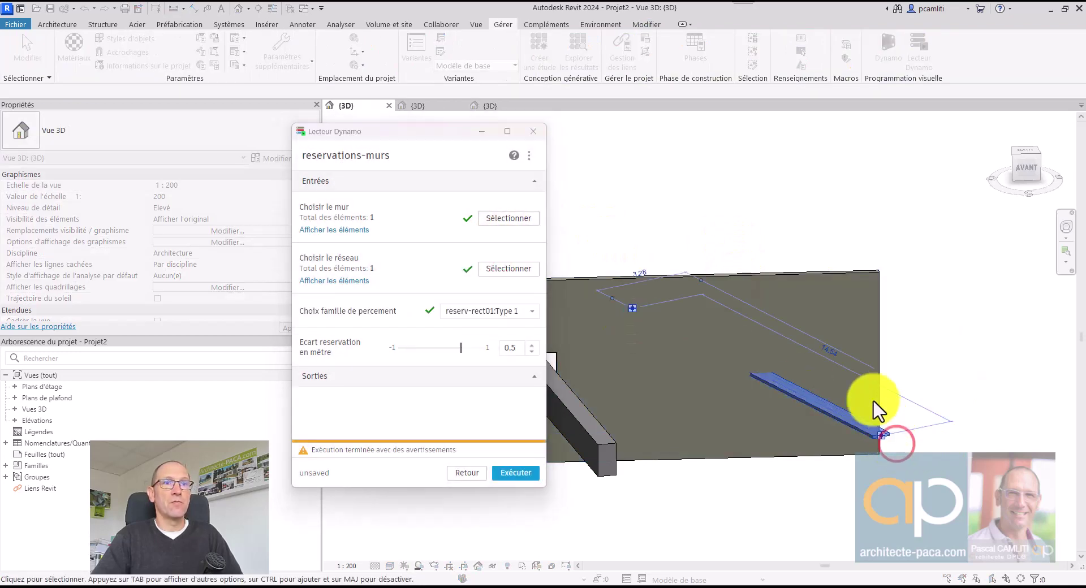
{"action": "left_click", "coordinate": [514, 472]}
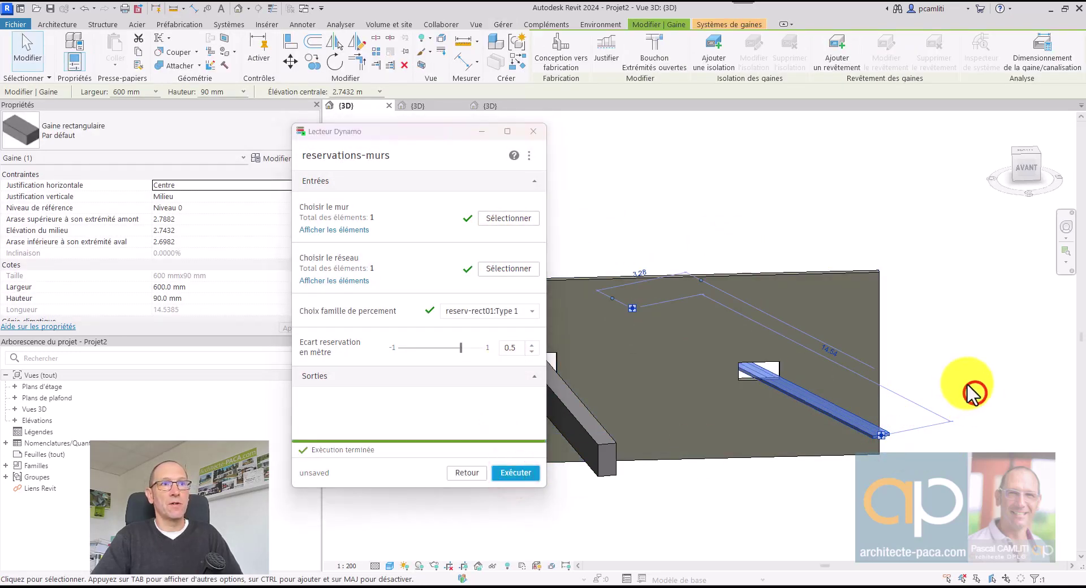
{"action": "left_click", "coordinate": [507, 222]}
{"action": "left_click", "coordinate": [533, 130]}
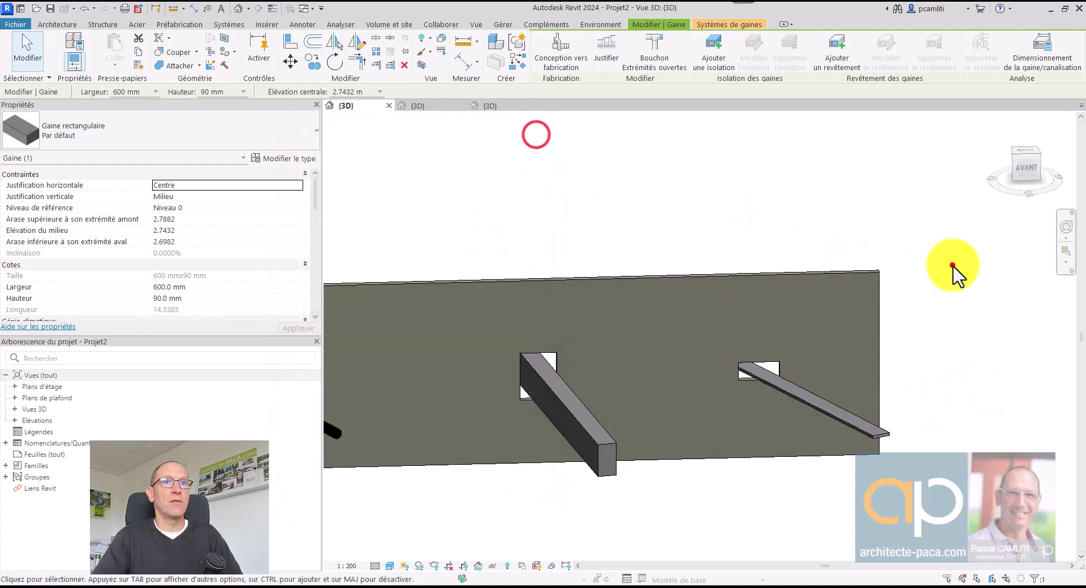
{"action": "middle_click_drag", "start_coordinate": [952, 265], "coordinate": [921, 358], "text": "shift"}
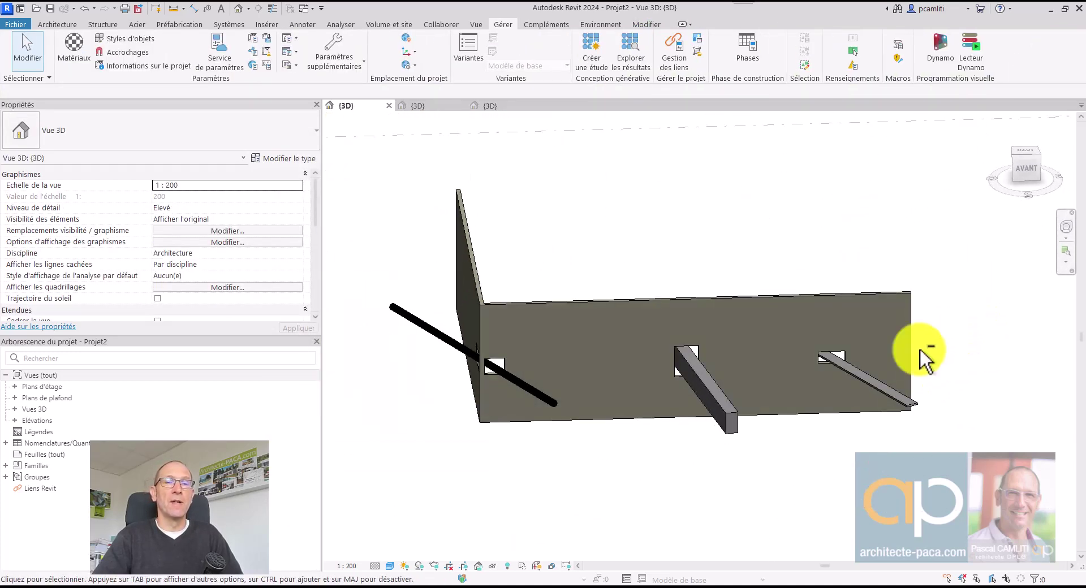